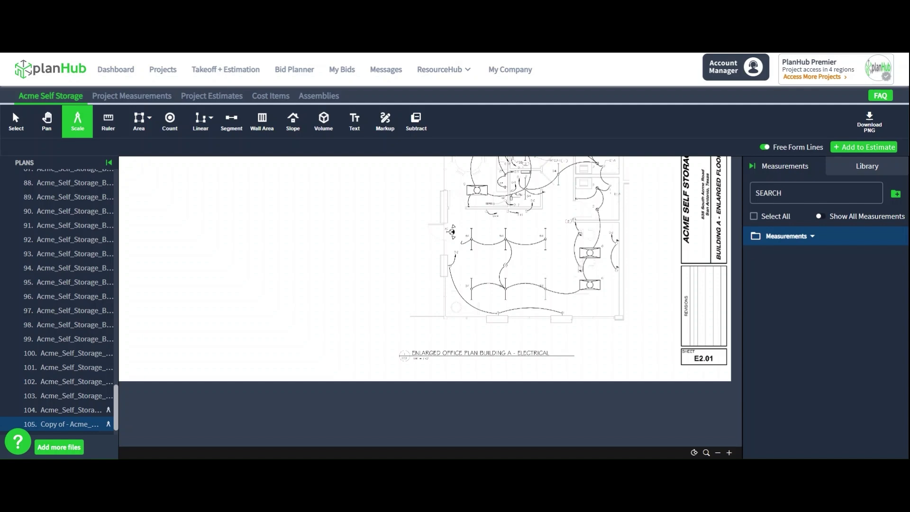
Step: Return to Select and zoom in on sheet E2.01's title and its 1/4" scale note
key(Escape)
scroll(416, 365, up, 3)
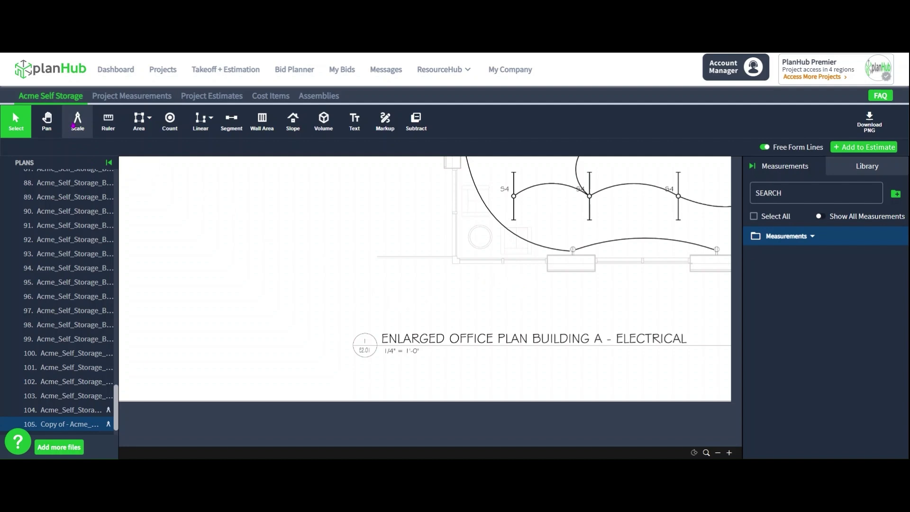
Step: Set the sheet scale to the standard 1/4" = 1' 0"
click(76, 124)
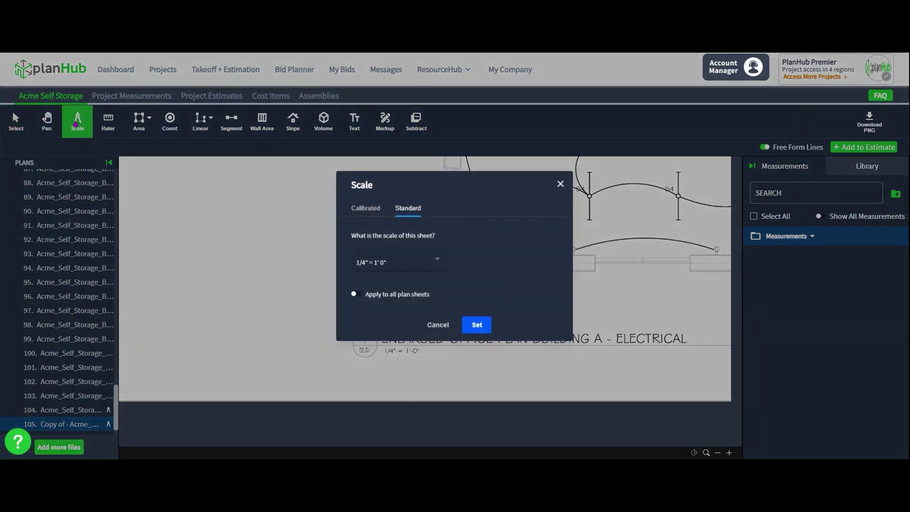
click(387, 271)
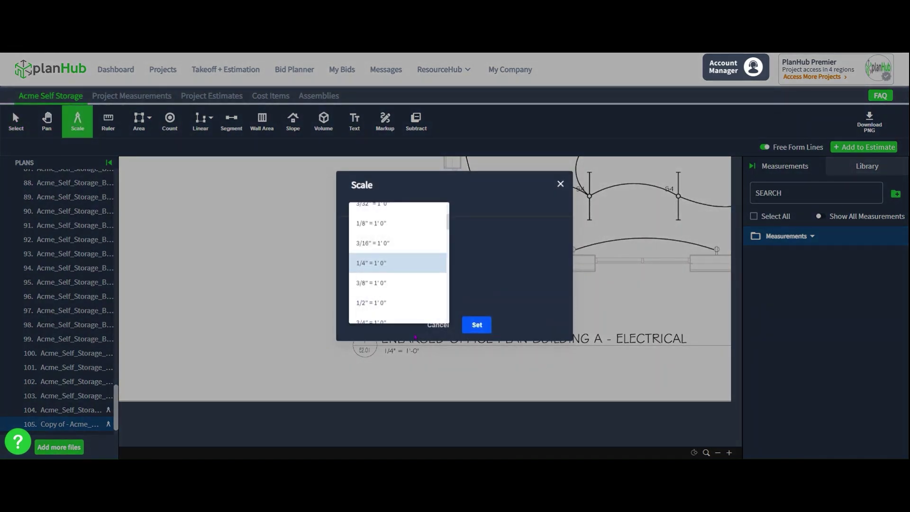
click(389, 263)
click(480, 324)
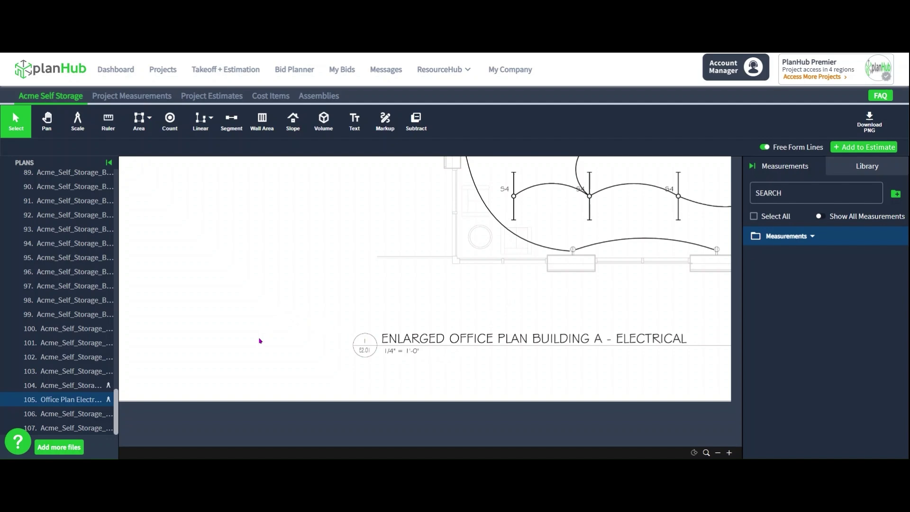
Step: Rename plan 105 to 'Office Plan Electrical Bld A'
double_click(81, 399)
text(Off)
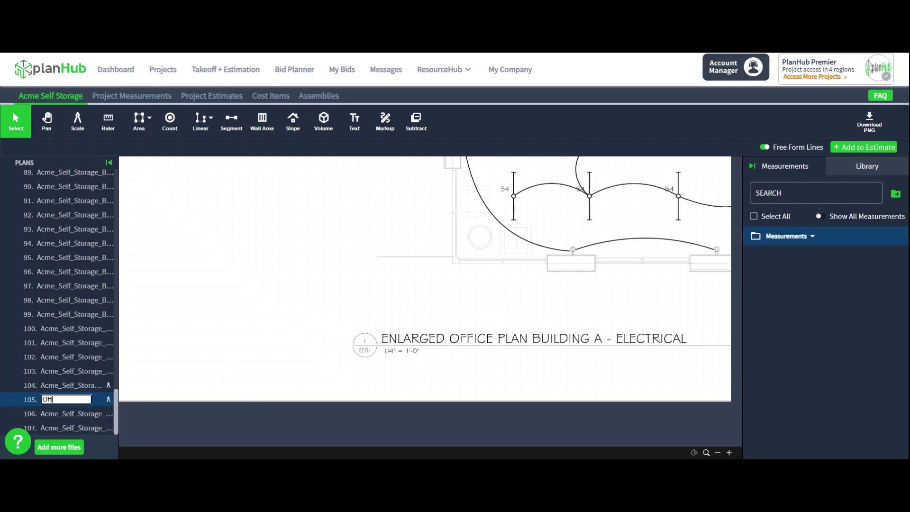
text(ice Plan Electrical Bld A)
key(Return)
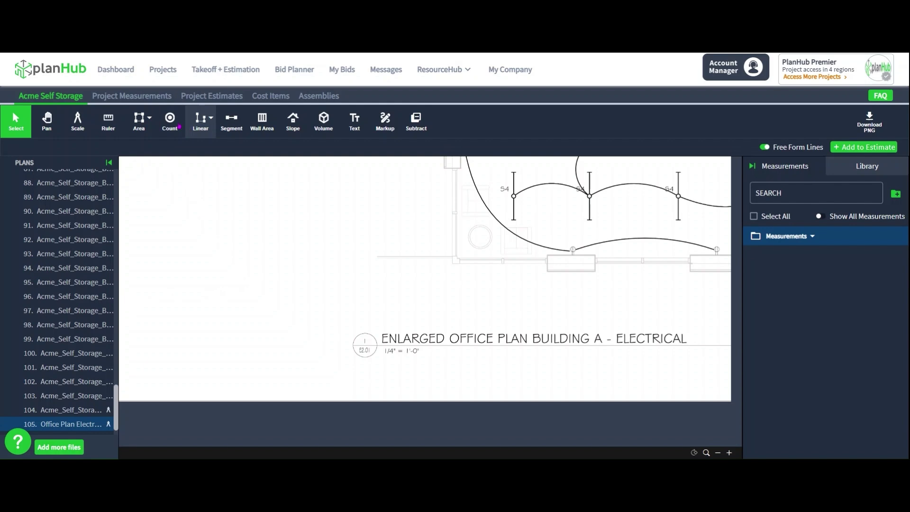
Step: Create a curved linear measurement named 'MC & Conduit' with item type Material
click(194, 131)
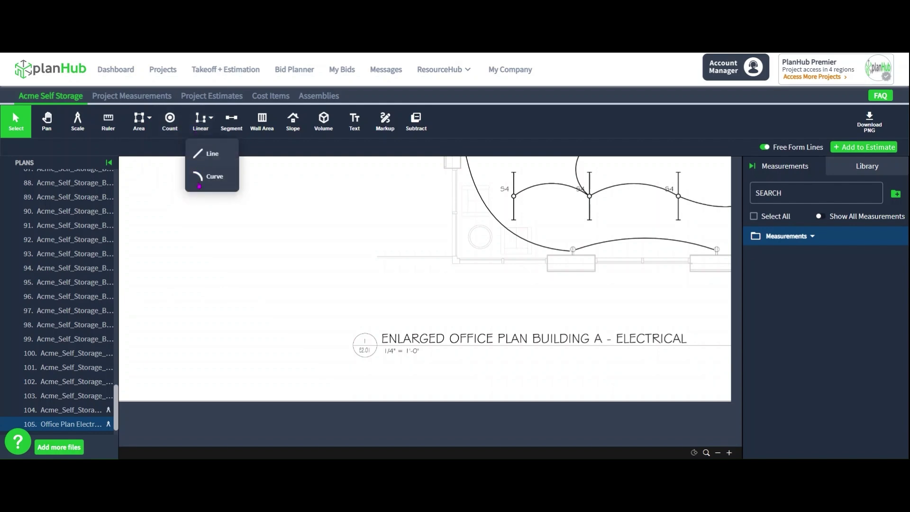
click(203, 177)
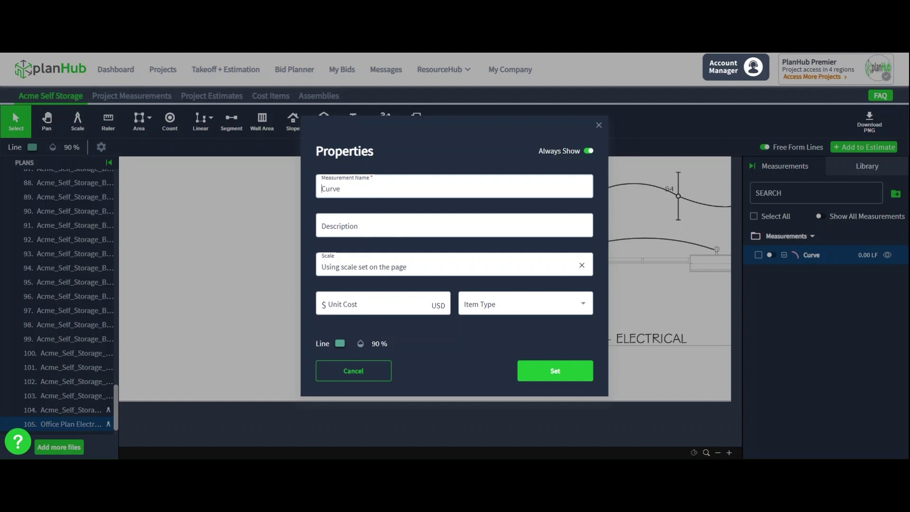
key(ctrl+a)
key(BackSpace)
text(MC and Conduit)
double_click(339, 189)
text(&)
click(521, 303)
click(487, 334)
click(549, 371)
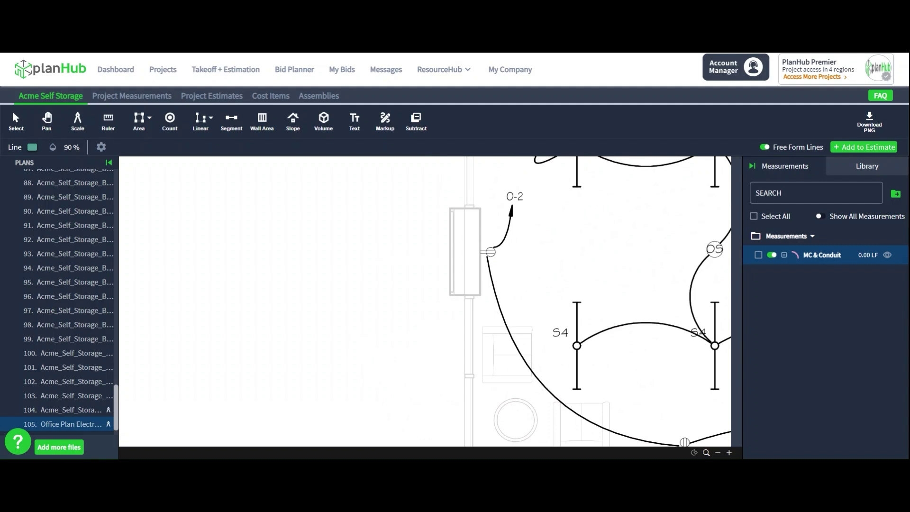
Step: Trace the first MC & Conduit run from the panel outlet to the lower outlets
drag(487, 260, 334, 262)
click(341, 256)
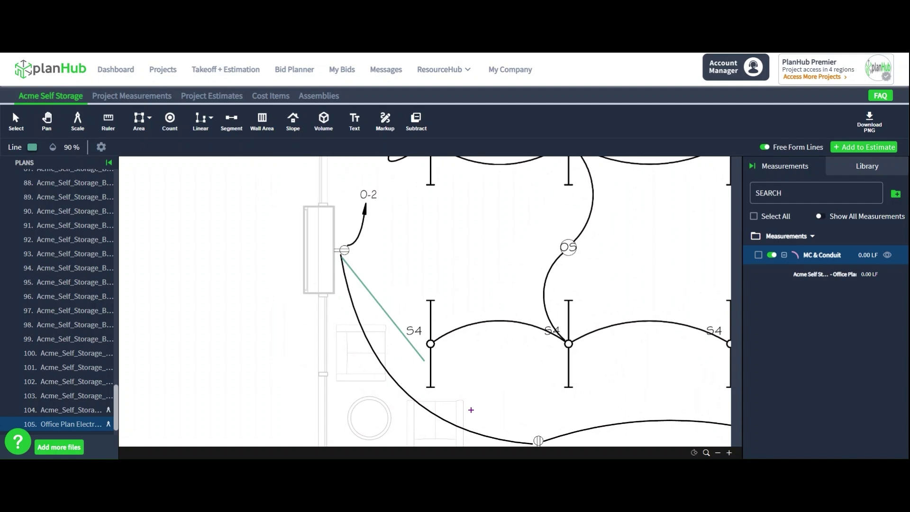
click(539, 441)
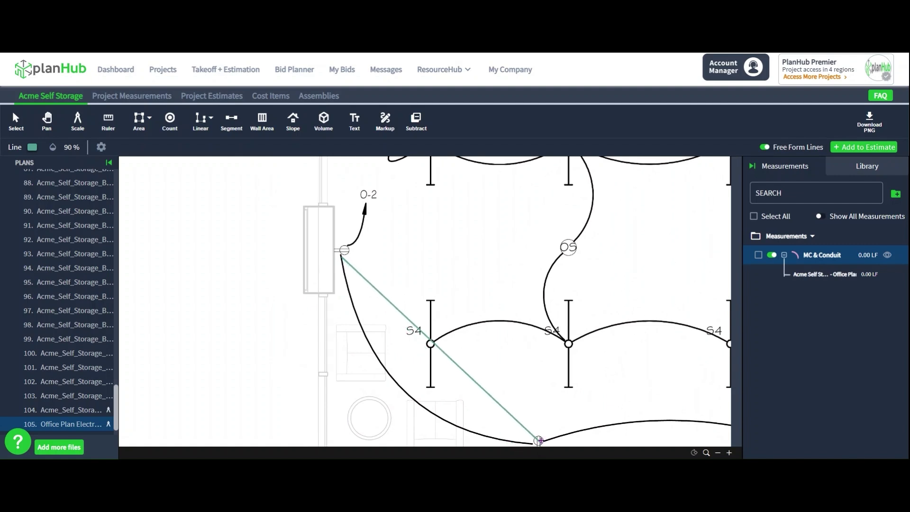
drag(602, 417, 316, 366)
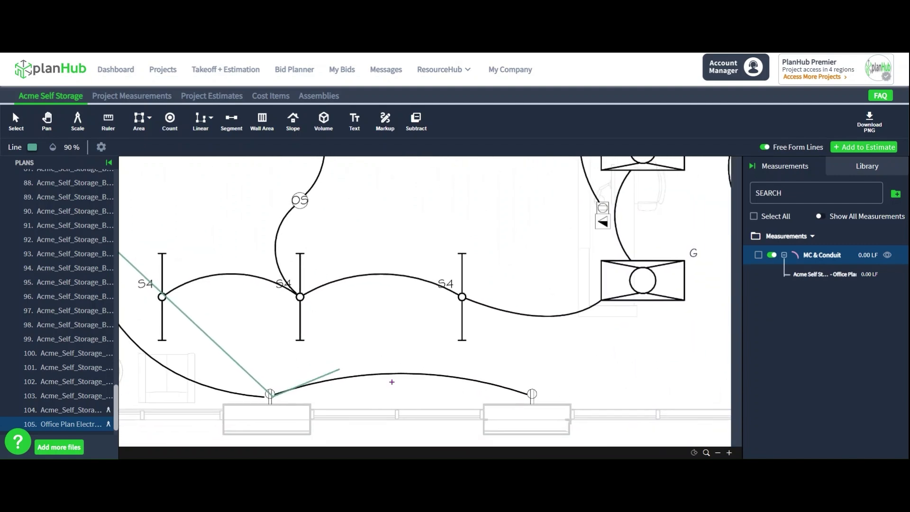
click(532, 394)
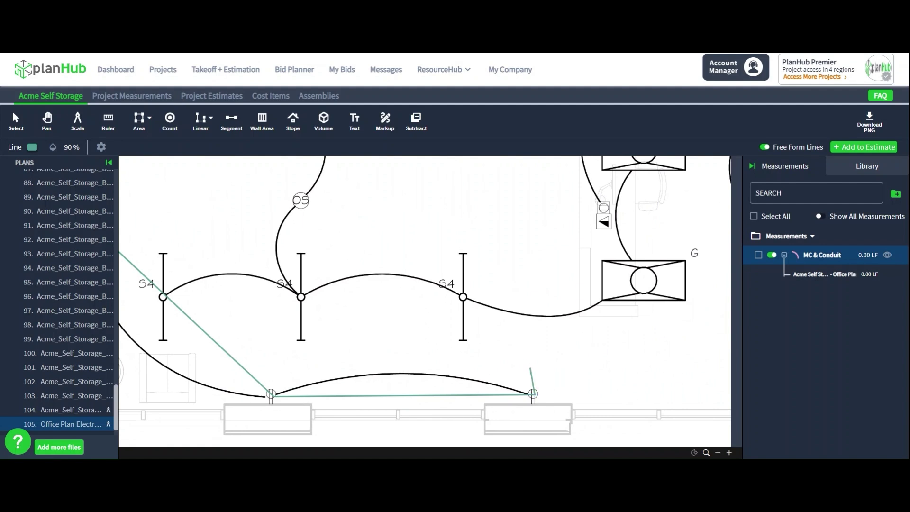
key(Escape)
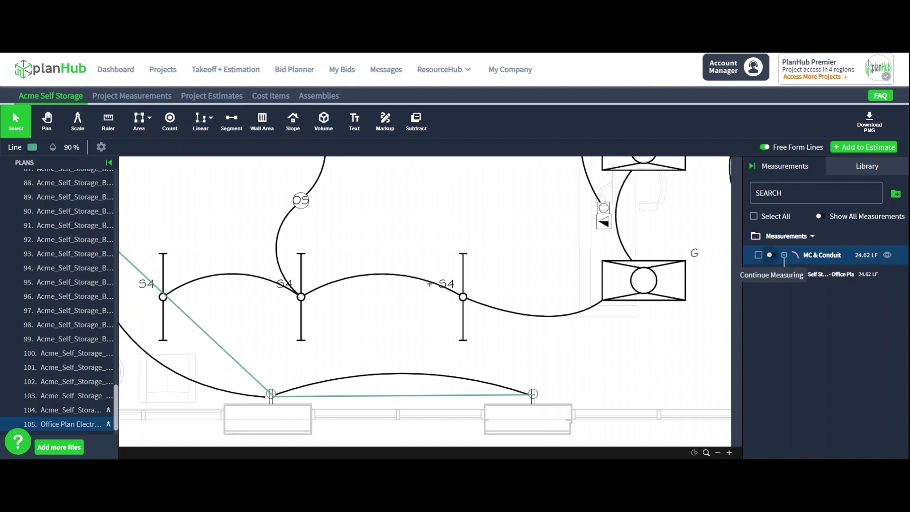
Step: Resume the run across the three S4 nodes, the fixture circle and the first D nodes
click(770, 255)
click(163, 296)
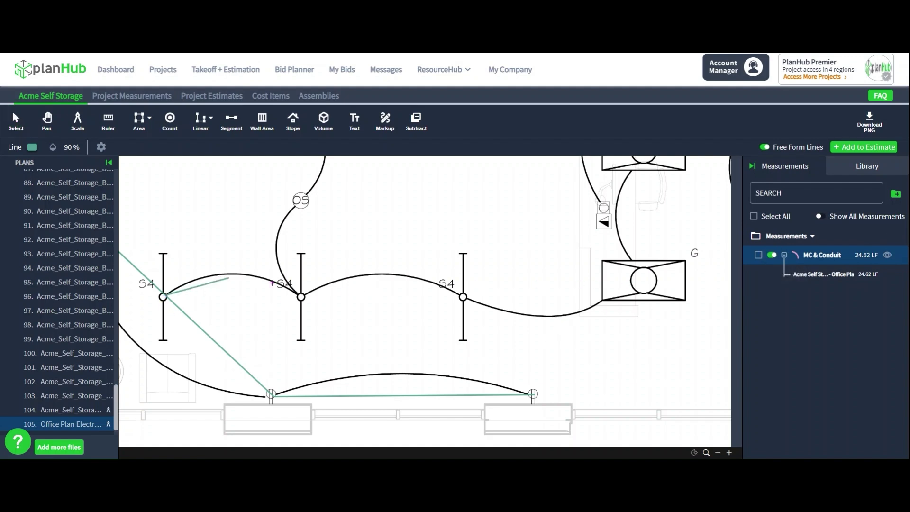
click(301, 297)
click(463, 296)
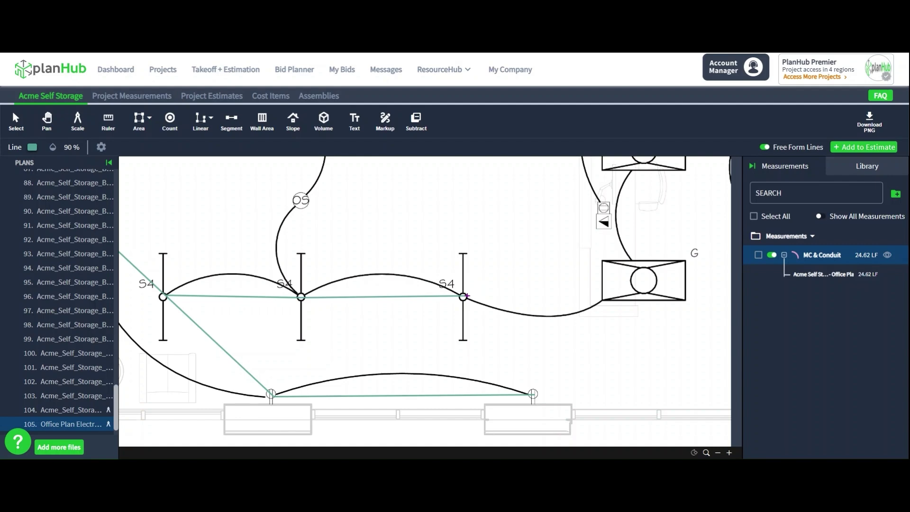
click(643, 281)
scroll(665, 372, up, 4)
click(670, 289)
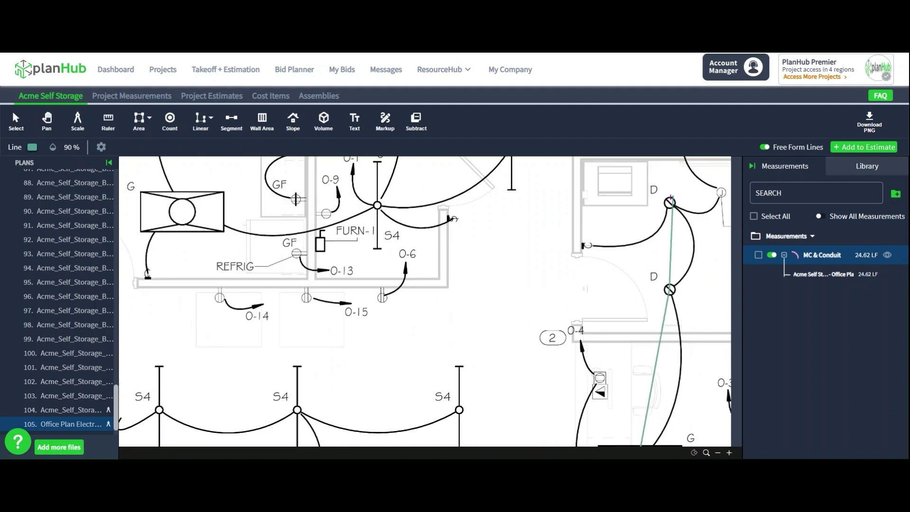
click(669, 203)
click(721, 192)
Step: Extend the run through the remaining D nodes, far S4 node and OS fixture, reaching 111.52 LF
scroll(711, 199, up, 3)
click(694, 239)
scroll(690, 199, up, 2)
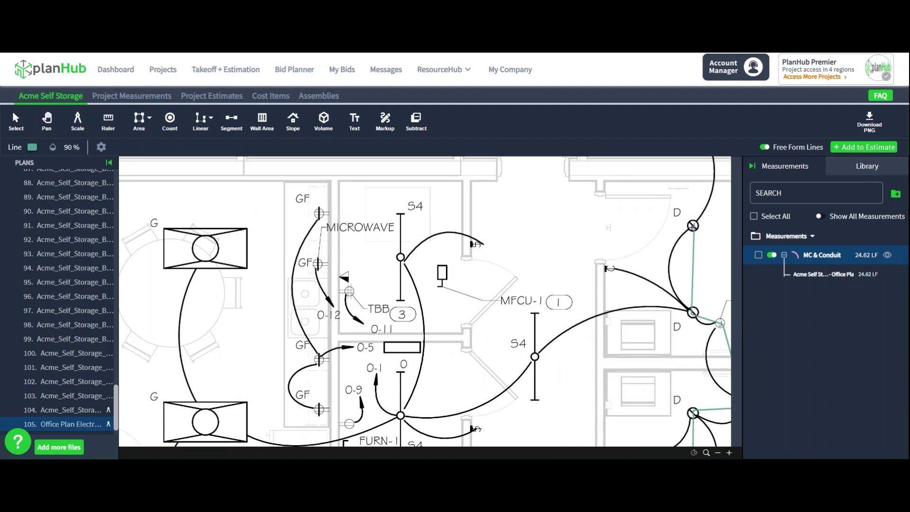
click(692, 232)
scroll(691, 204, up, 3)
click(688, 237)
click(571, 196)
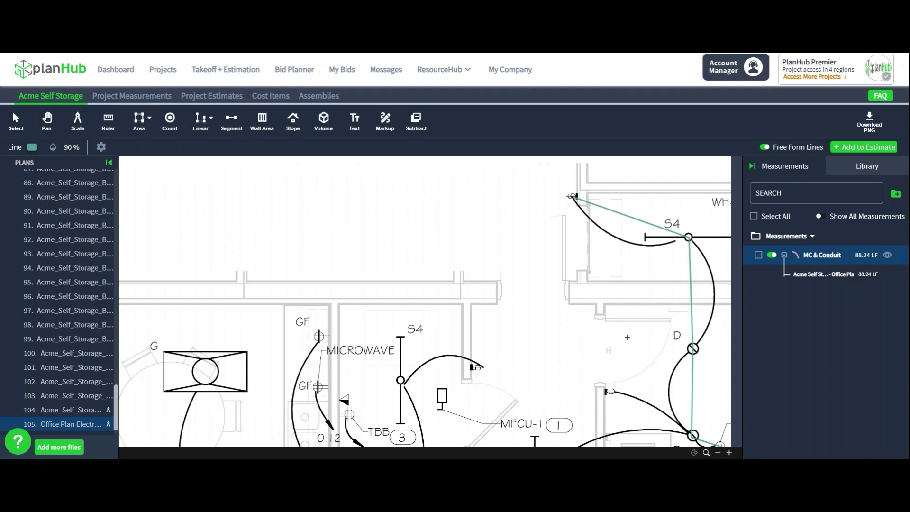
scroll(551, 201, down, 3)
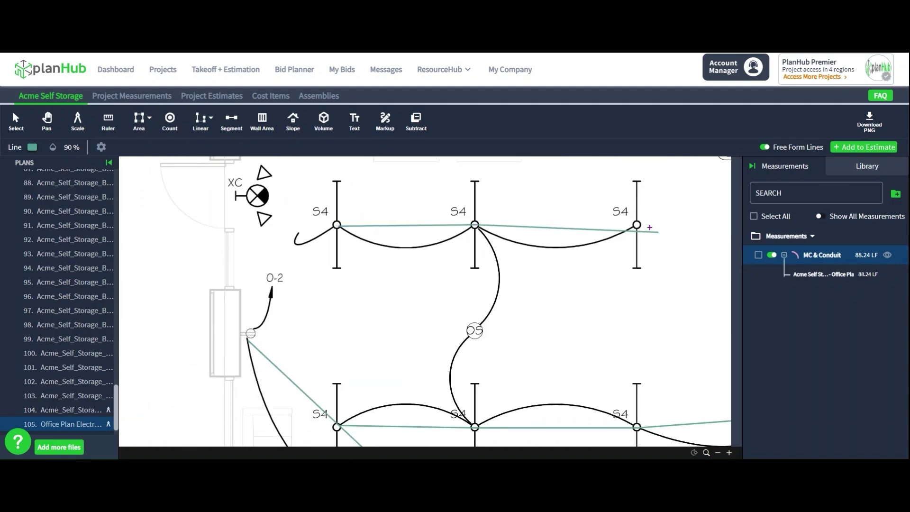
click(636, 225)
click(475, 225)
double_click(474, 426)
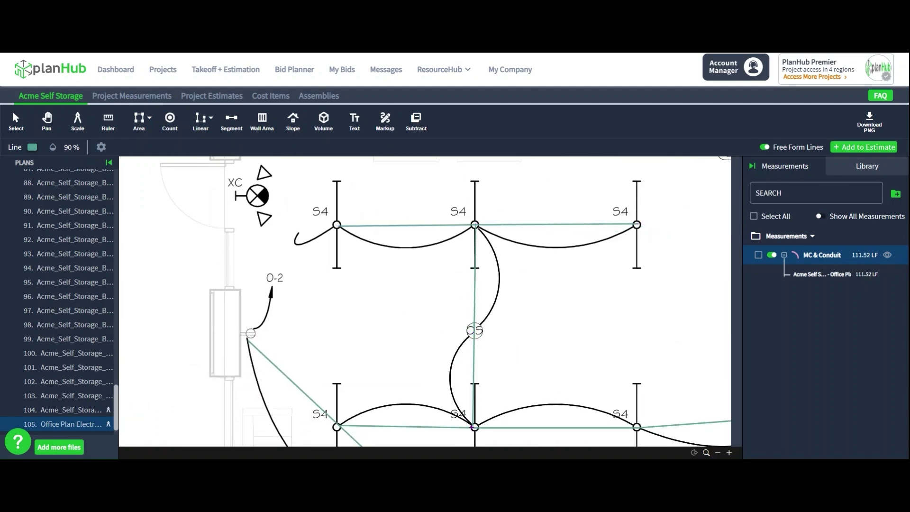
Step: Curve the diagonal and S4-row segments of MC & Conduit onto the circuit arcs
scroll(448, 285, down, 3)
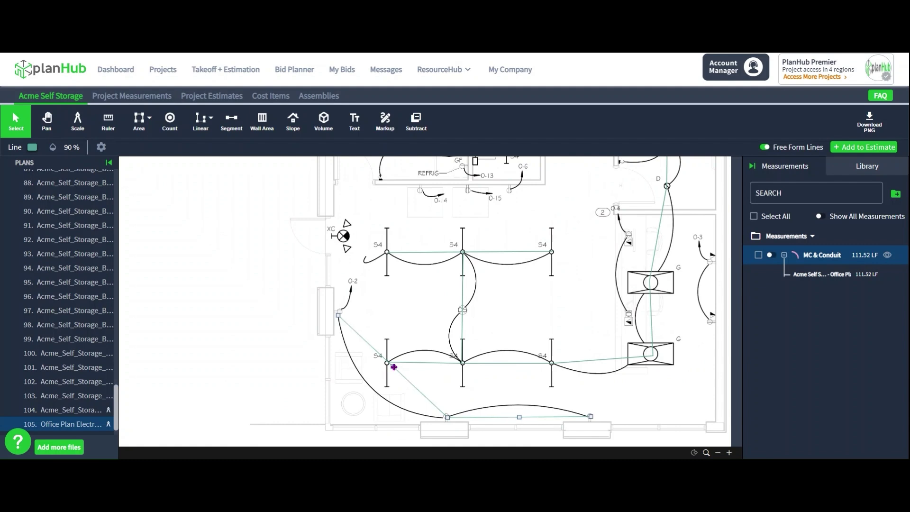
mouse_move(394, 370)
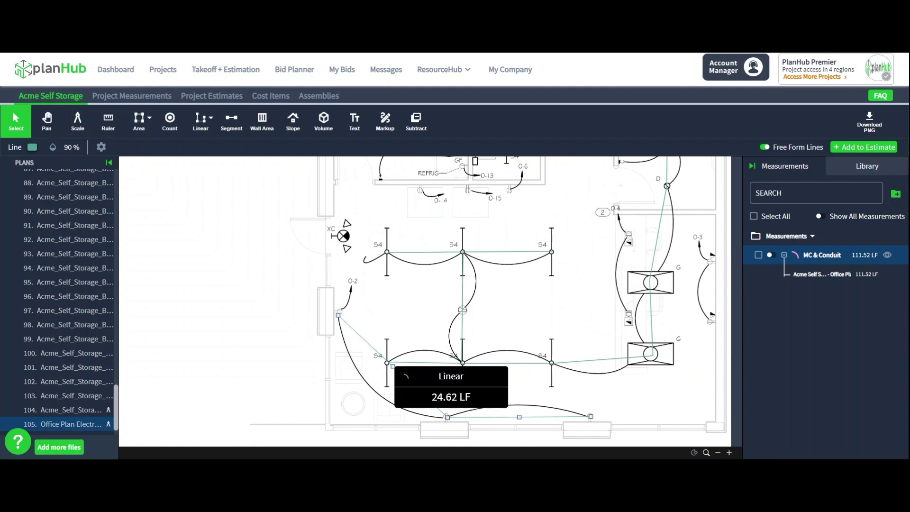
drag(392, 366, 351, 409)
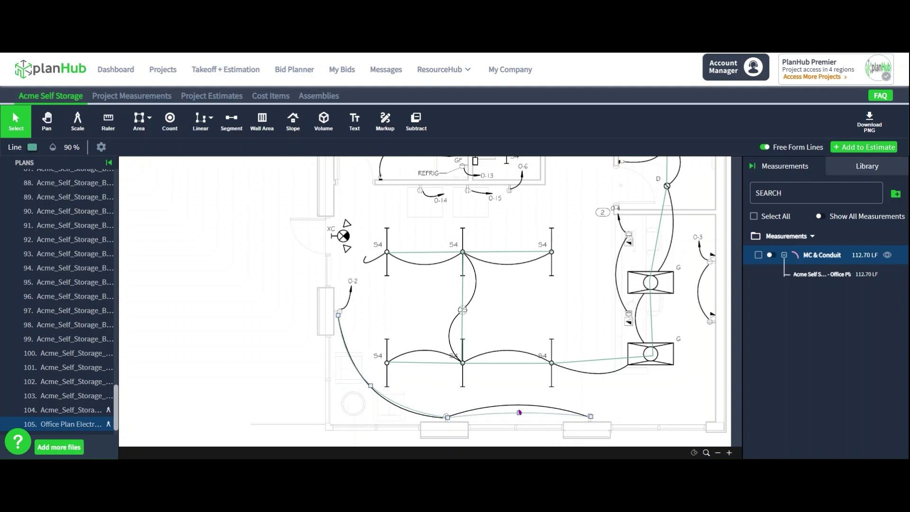
drag(428, 362, 425, 350)
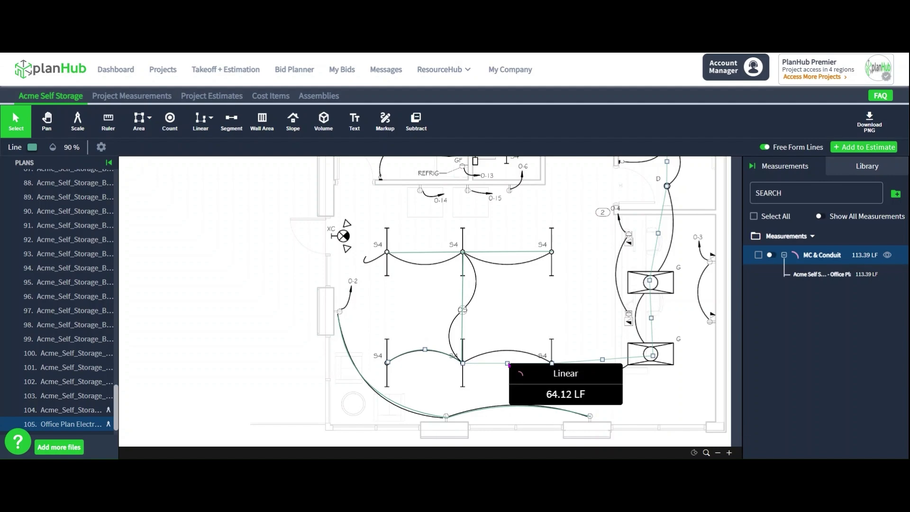
drag(507, 363, 507, 350)
drag(602, 359, 602, 371)
Step: Bend the right-hand segments near the D nodes and EF onto the drawn arcs
drag(651, 319, 636, 319)
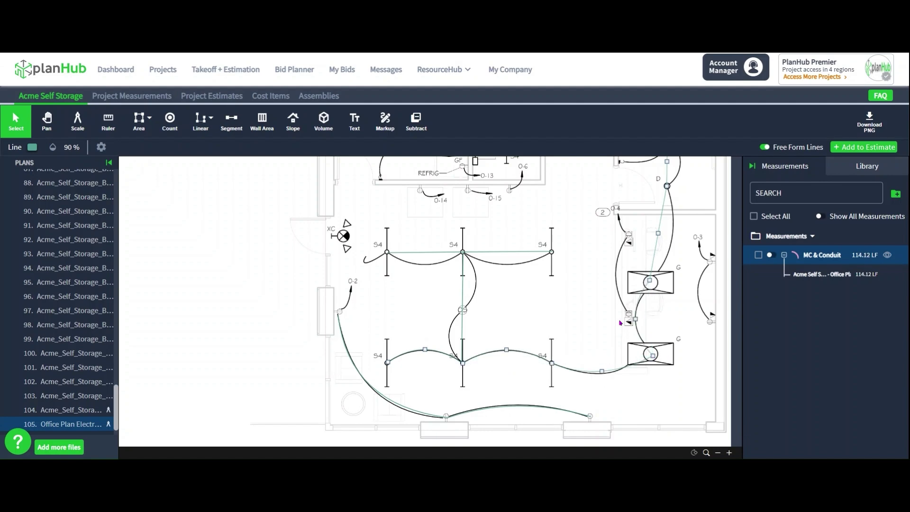
drag(658, 233, 672, 236)
drag(683, 199, 668, 308)
drag(653, 270, 643, 249)
scroll(673, 250, up, 3)
scroll(676, 250, up, 3)
drag(650, 183, 644, 191)
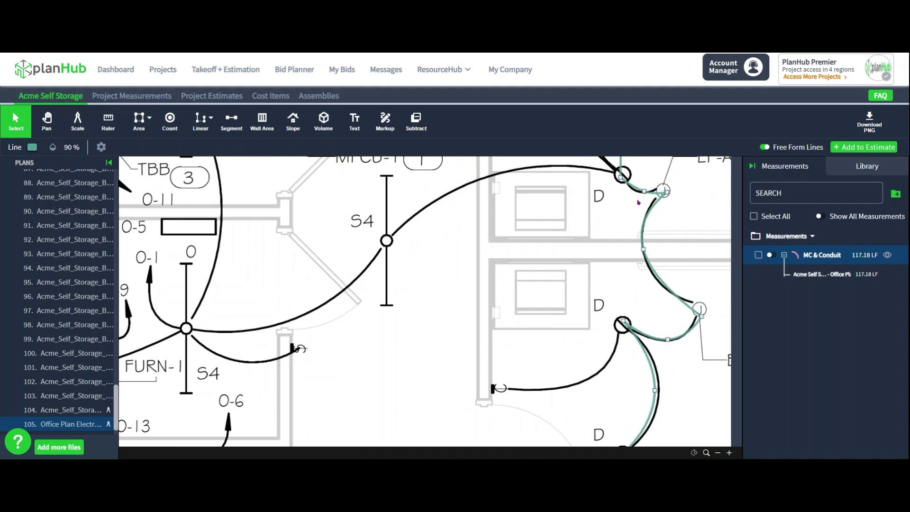
scroll(644, 189, up, 3)
drag(681, 309, 681, 301)
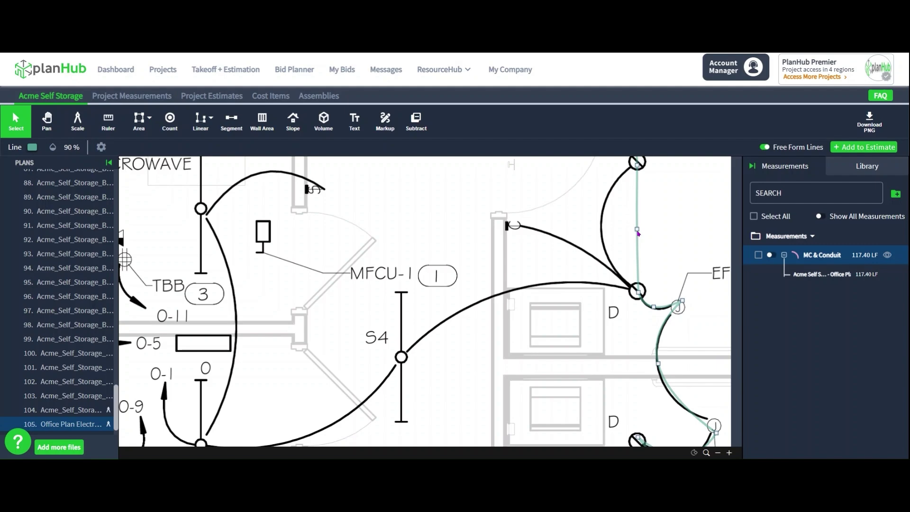
drag(637, 228, 699, 213)
scroll(634, 234, up, 3)
scroll(699, 214, up, 3)
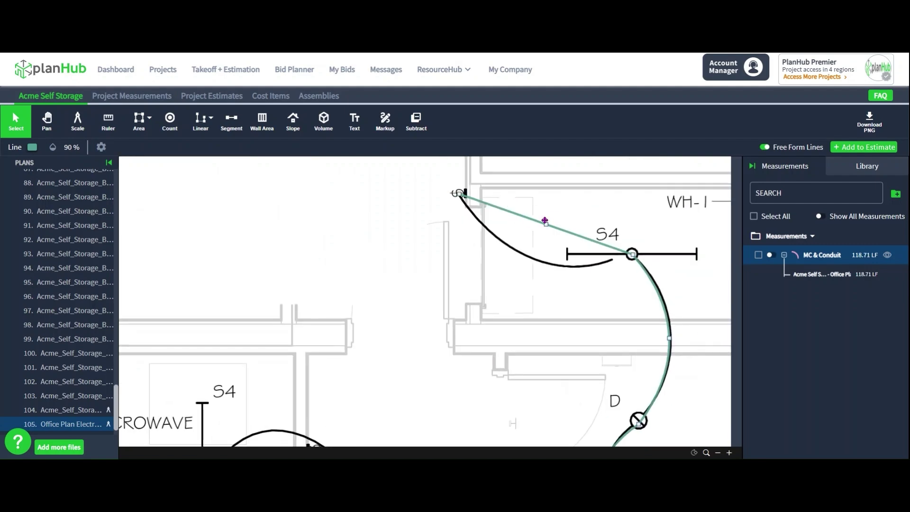
Step: Touch up the conduit curve and define an 'S4: 4' linear strip light' count: part number, $71, Material
drag(546, 223, 522, 213)
click(170, 121)
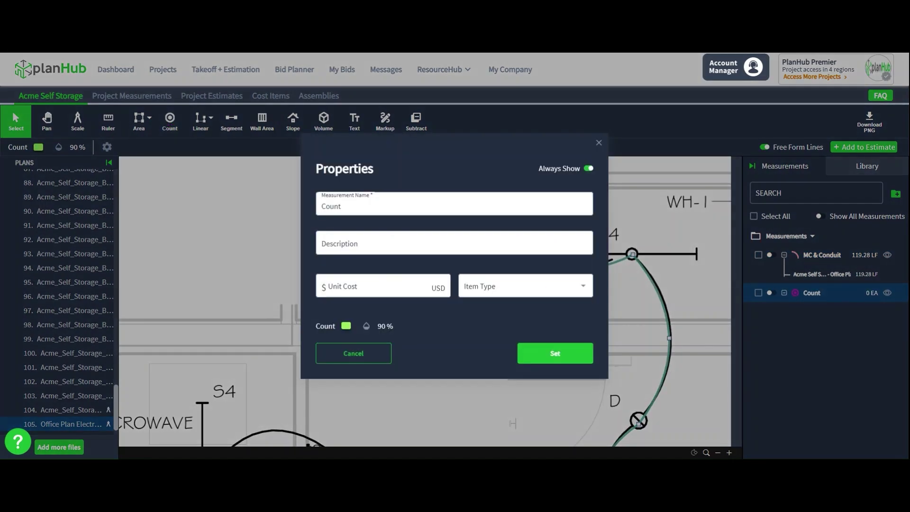
click(392, 204)
key(Home)
text(S4: 4)
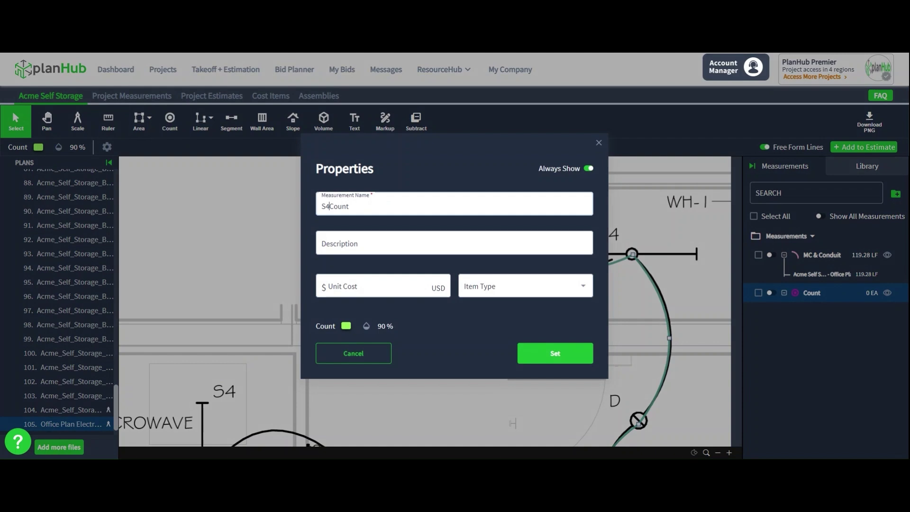
text(' linear strip light)
key(Delete)
key(Delete)
key(Delete)
key(Delete)
key(Delete)
click(335, 246)
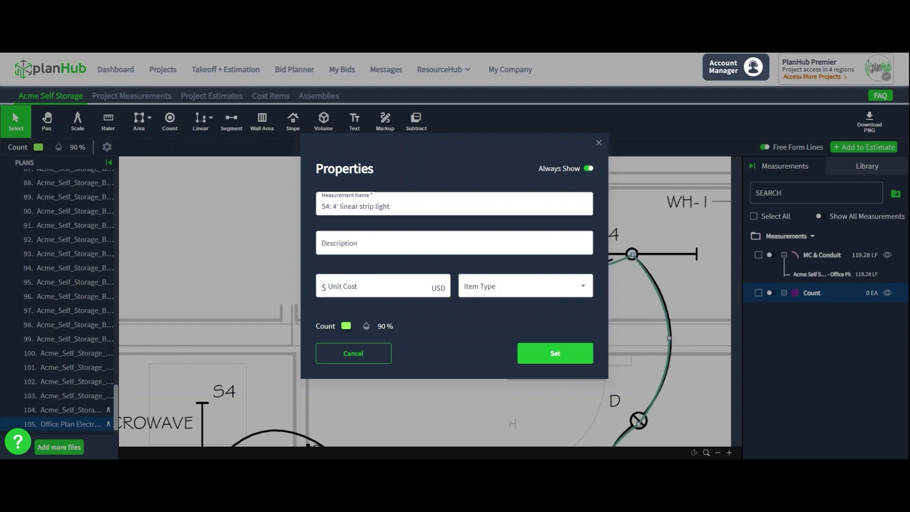
key(ctrl+v)
click(375, 286)
text(11)
click(525, 286)
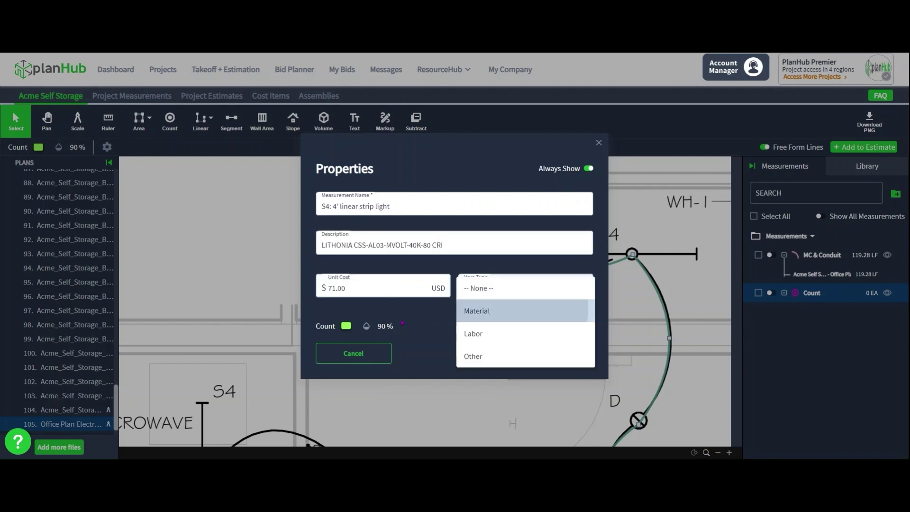
click(474, 308)
click(555, 354)
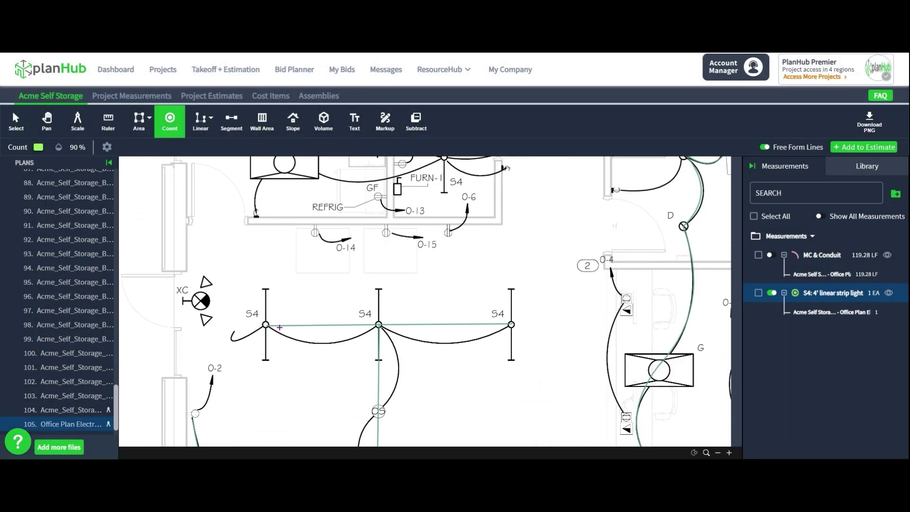
Step: Mark the S4 fixtures in the lower row and upper rooms, totalling 10 EA
scroll(511, 324, down, 3)
click(296, 374)
click(411, 374)
click(544, 374)
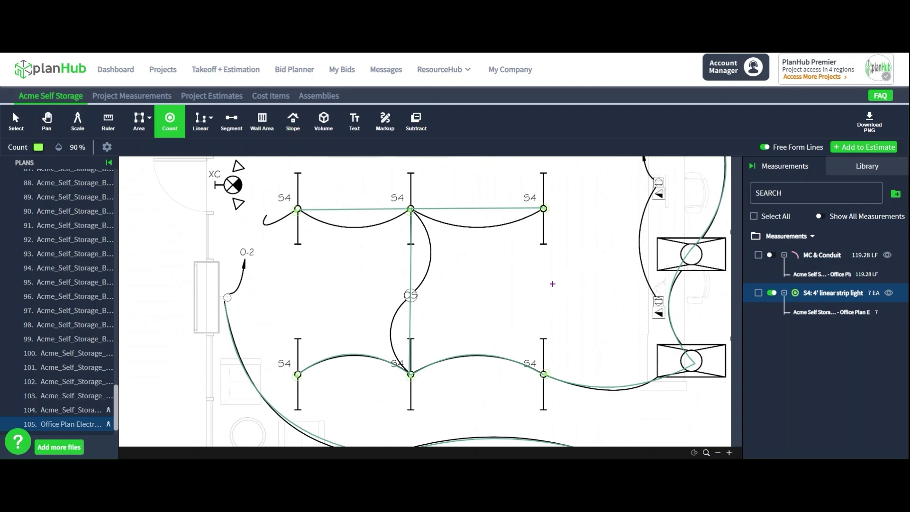
scroll(502, 373, up, 3)
scroll(474, 285, up, 5)
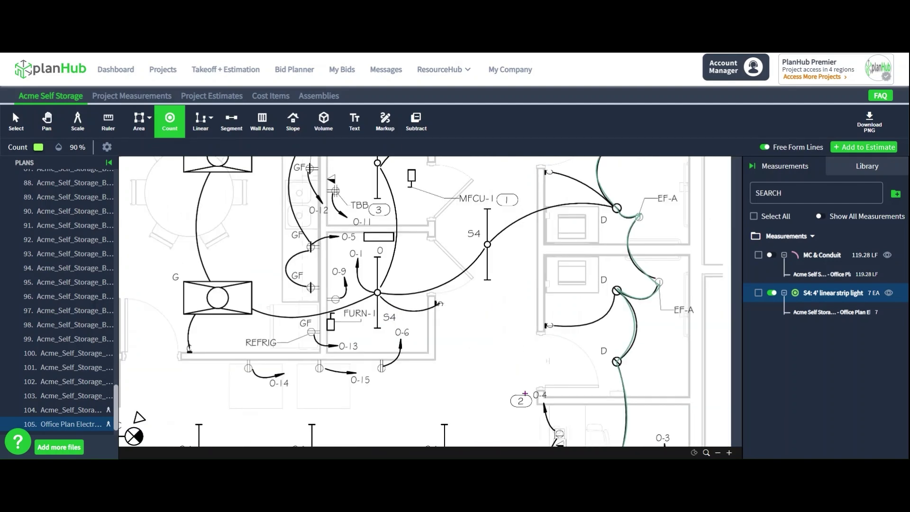
click(485, 269)
click(375, 317)
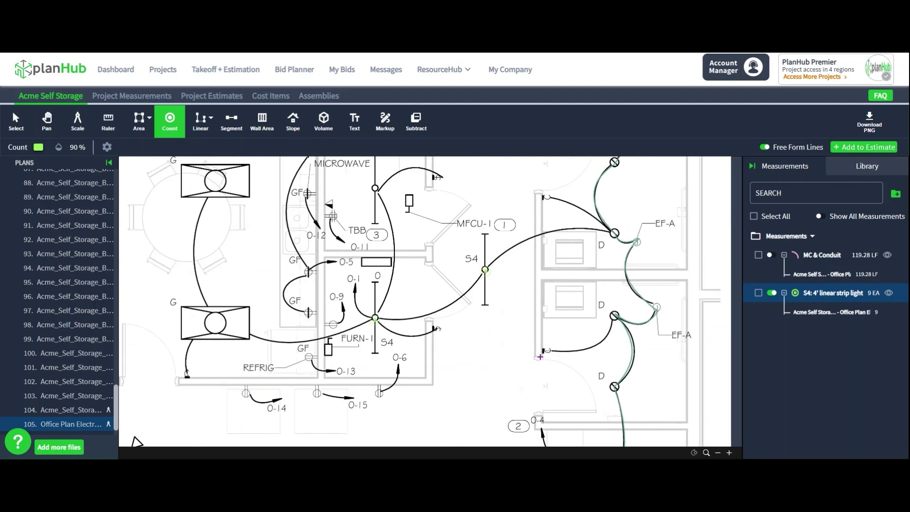
click(375, 188)
drag(375, 188, 391, 238)
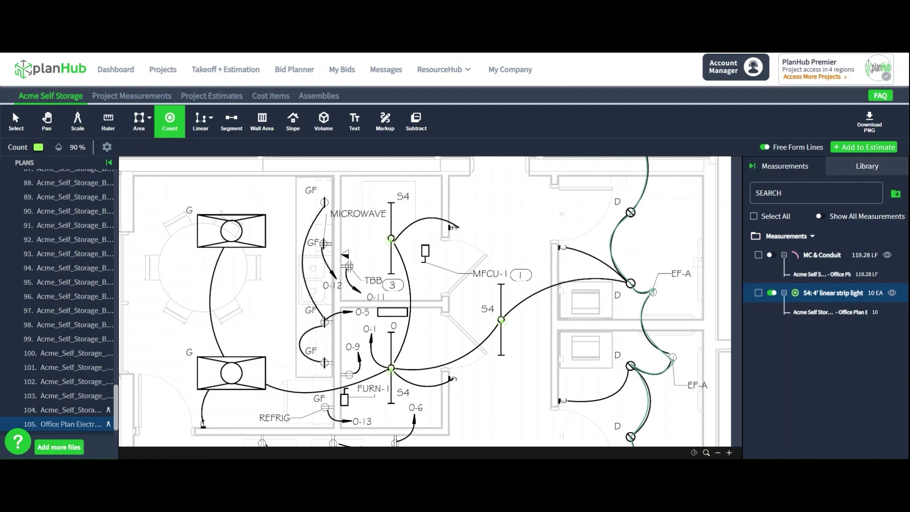
Step: Start a new count named 'G: 2x4 LED Recessed Troffer'
key(Escape)
click(170, 122)
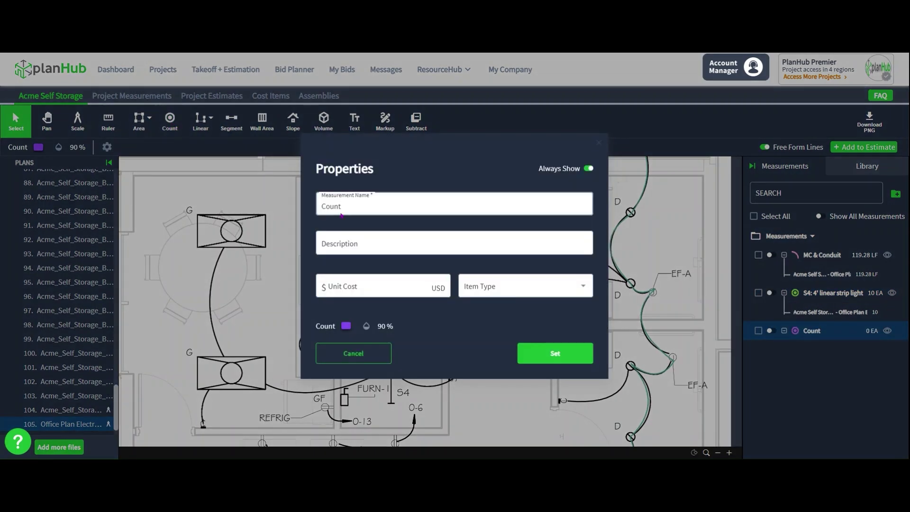
double_click(328, 205)
key(BackSpace)
text(2x4 LED Recc)
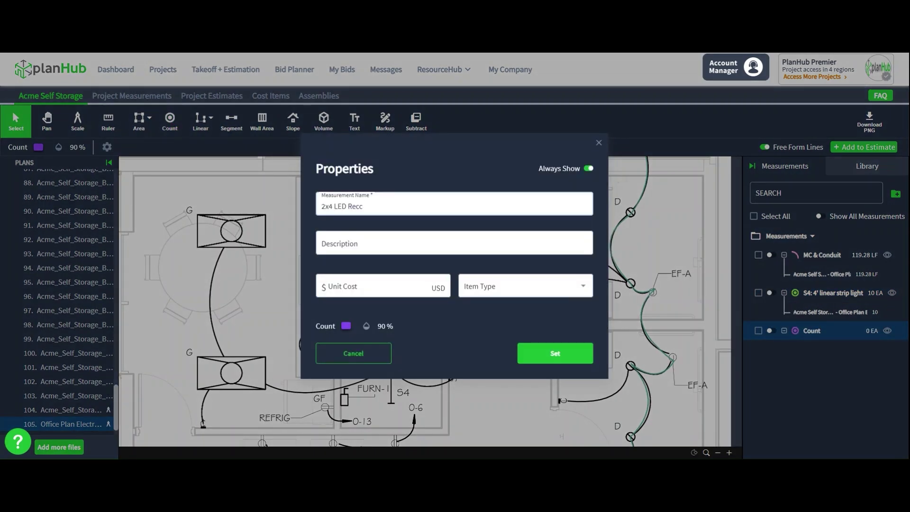
key(BackSpace)
text(essed Troffer)
click(321, 206)
text(G:)
Step: Give the troffer the LITHONIA 2GTL-4-40L-EZ1 description, $291 unit cost and Material type
click(326, 252)
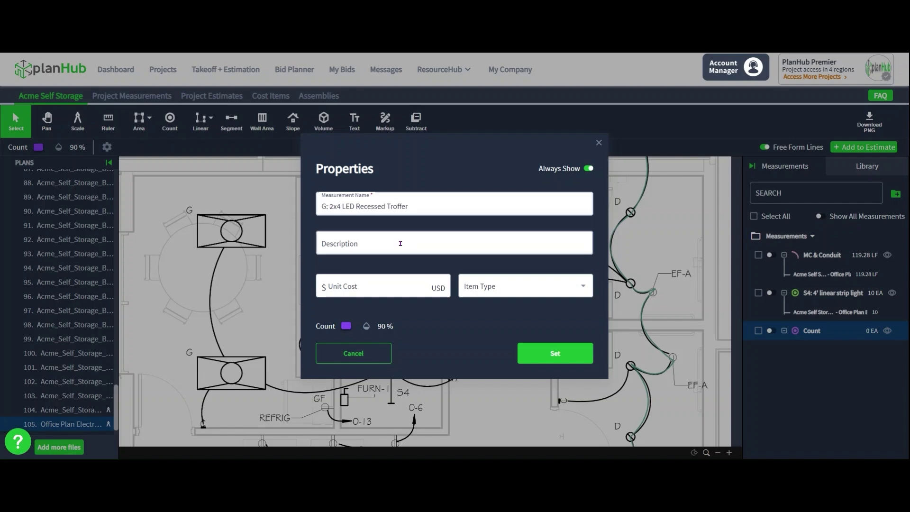
text(G:  LITHONIA 2GTL-4-40L-EZ1)
click(331, 245)
key(BackSpace)
key(BackSpace)
key(BackSpace)
key(BackSpace)
click(374, 287)
text(291)
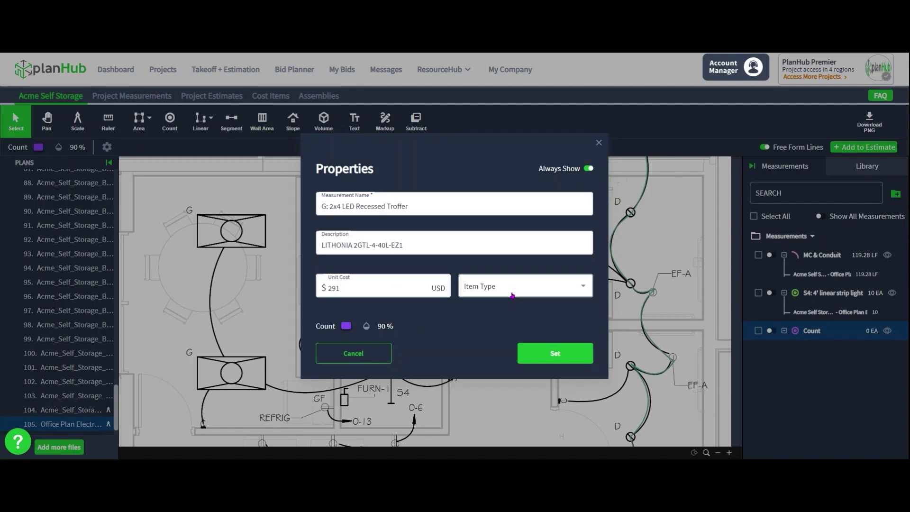
click(522, 286)
click(479, 308)
click(555, 353)
Step: Mark the four G troffer fixtures on the plan, totalling 4 EA
click(217, 226)
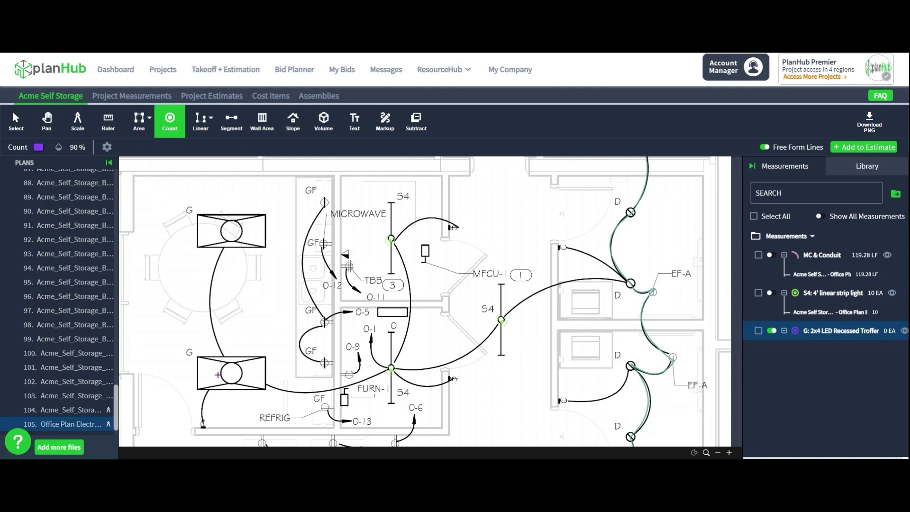
click(228, 375)
scroll(460, 320, down, 3)
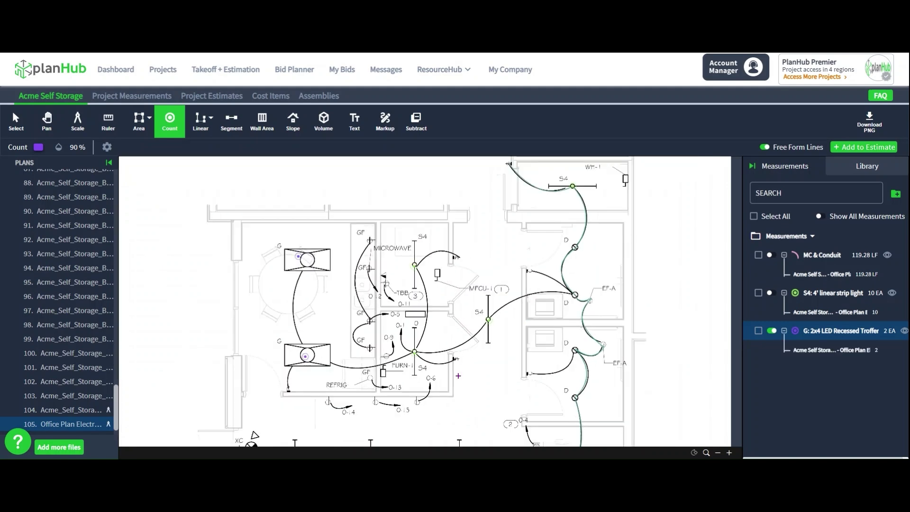
scroll(510, 334, down, 3)
click(533, 344)
click(533, 416)
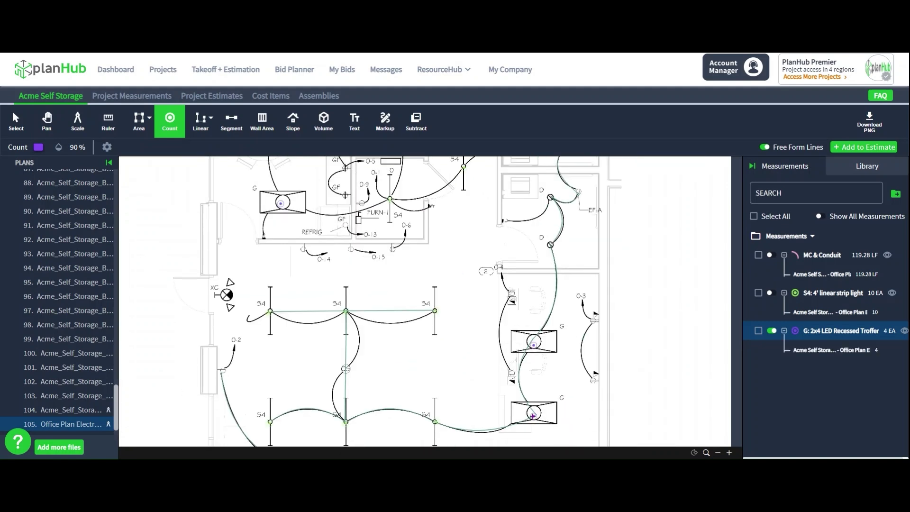
click(771, 330)
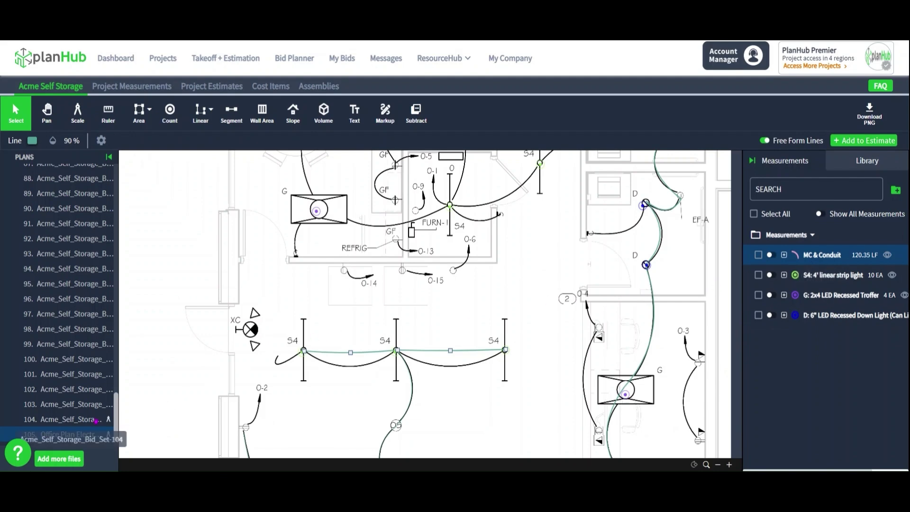
Step: Open sheet Acme_Self_Storage_Bid_Set-104, zoom in, and download a PNG of the marked-up plan
click(71, 420)
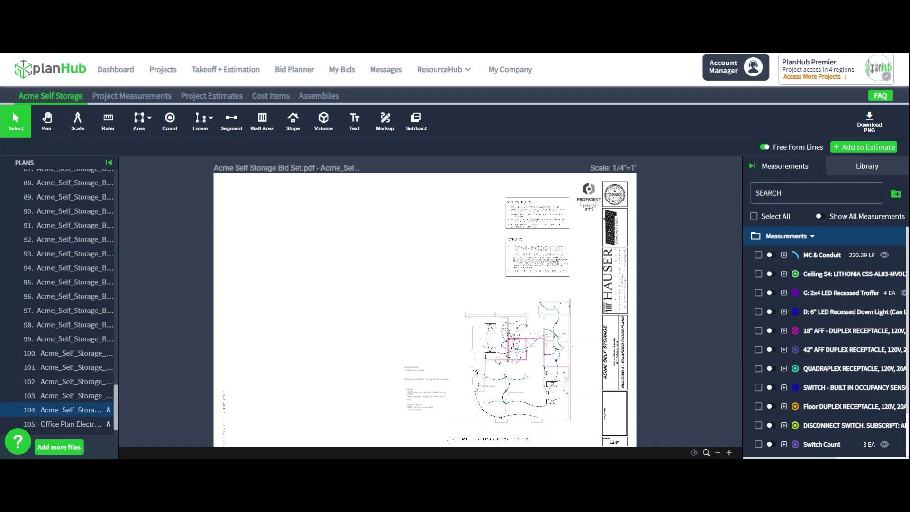
scroll(425, 387, up, 3)
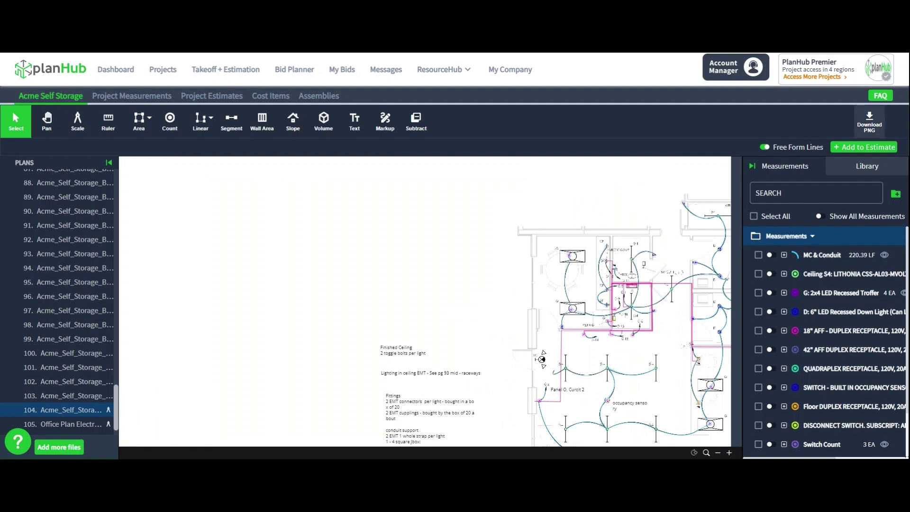
click(869, 123)
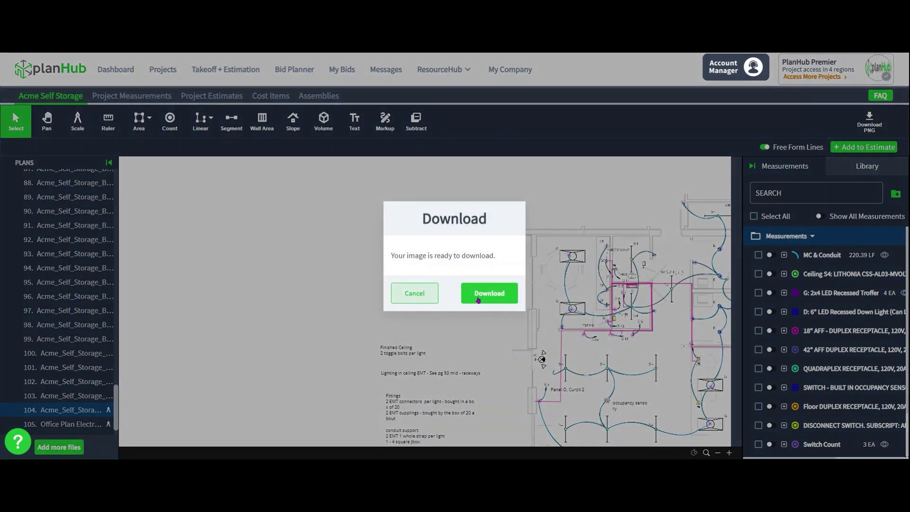
click(478, 300)
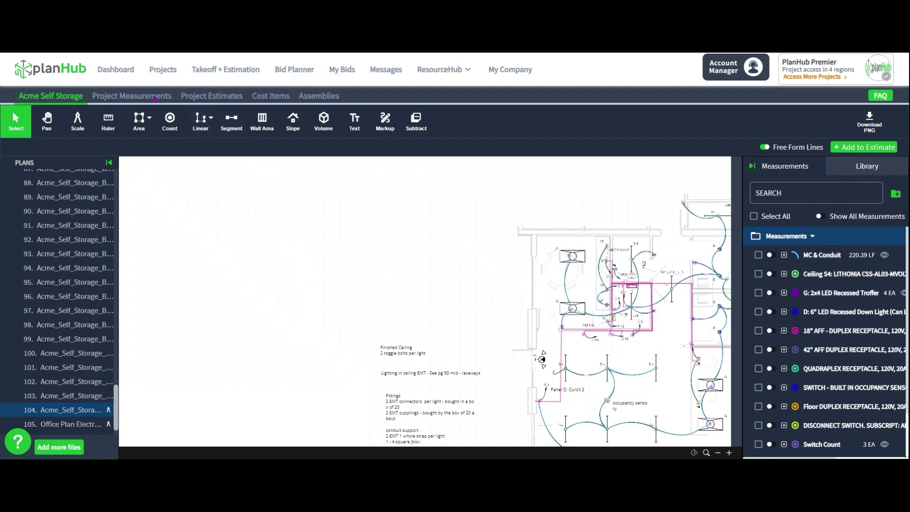
click(154, 100)
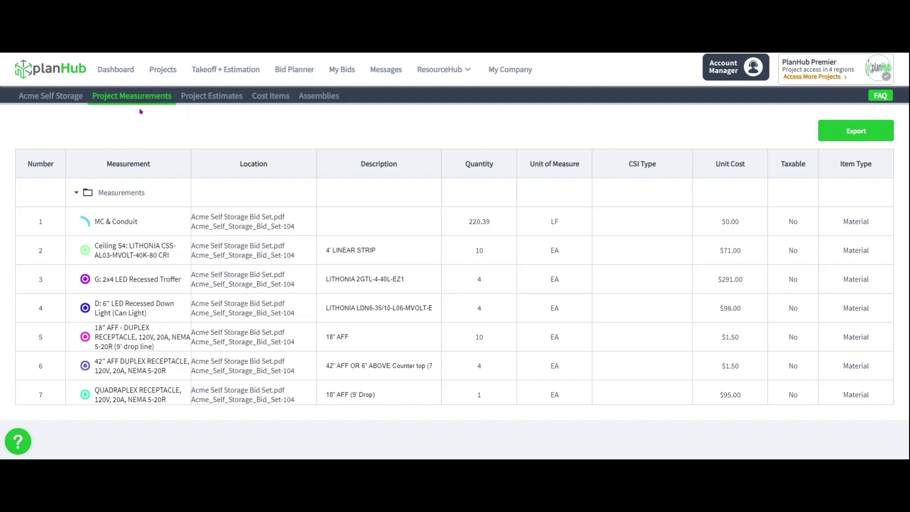
scroll(343, 205, down, 5)
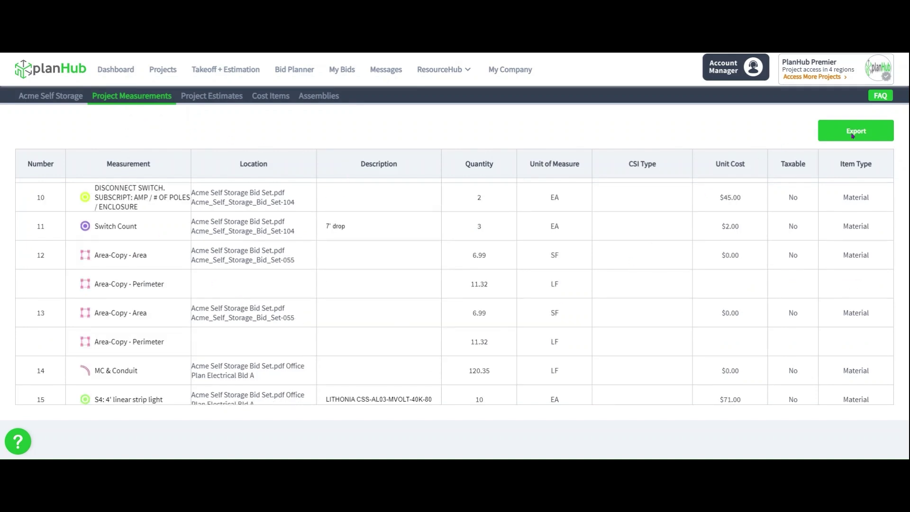
click(852, 135)
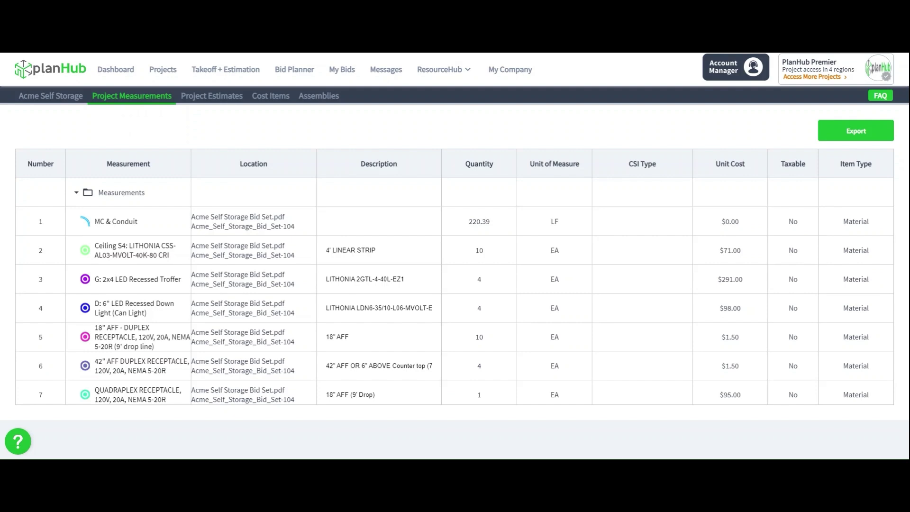
click(66, 96)
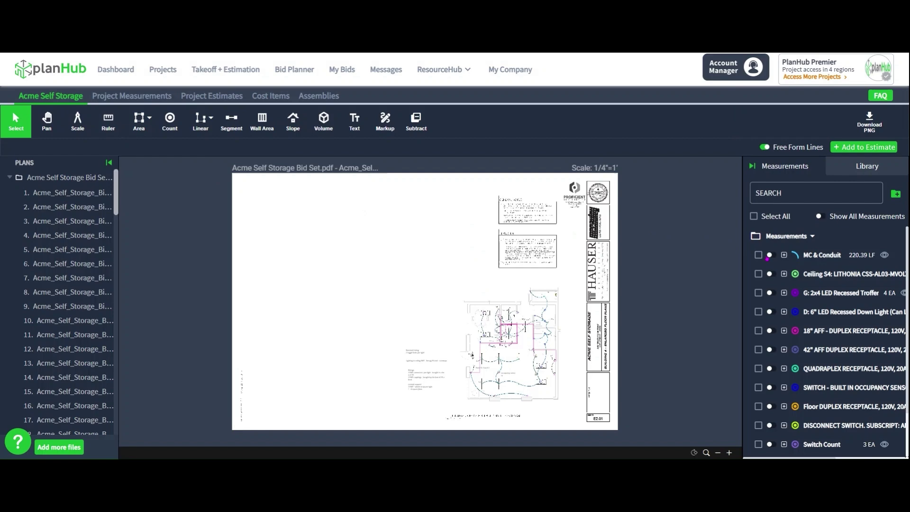
Step: Select MC & Conduit and Ceiling S4 to send to an estimate, then cancel
click(759, 255)
click(758, 274)
click(849, 147)
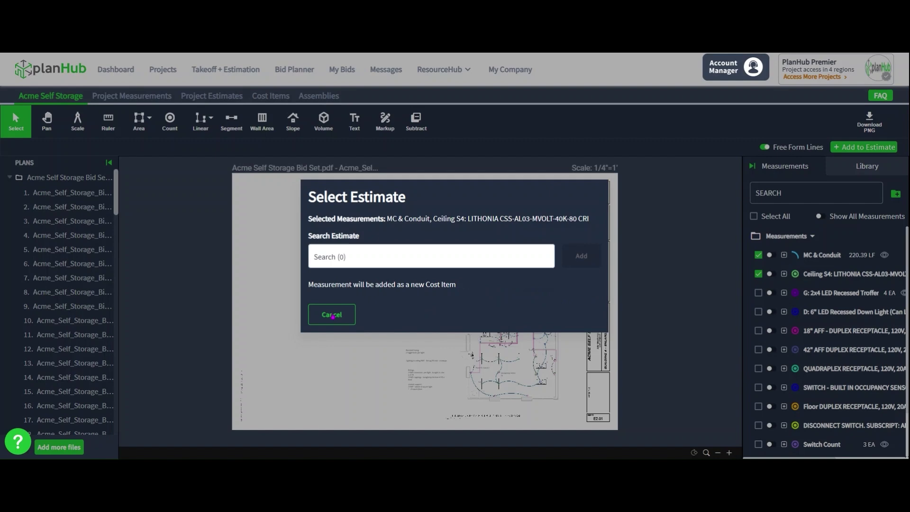
click(332, 315)
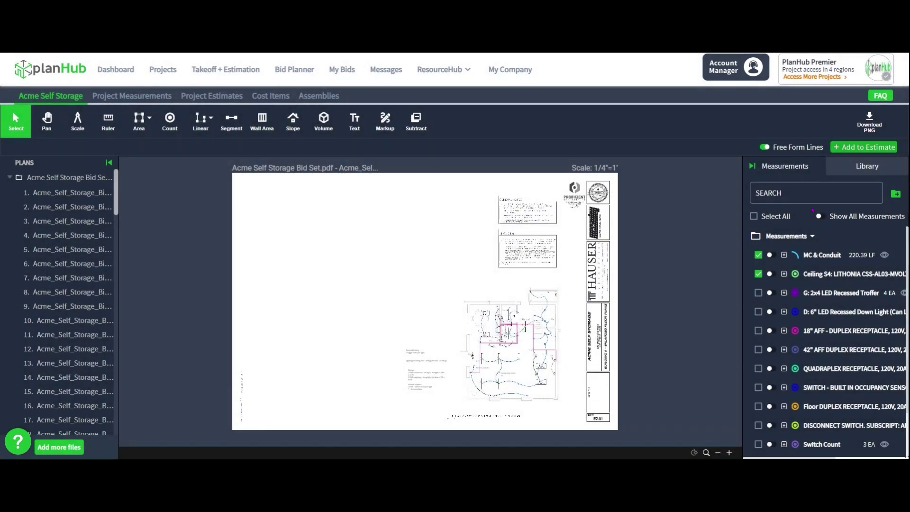
Step: Add Ceiling S4 to Project Estimate 1 and view the Project Estimates page
right_click(834, 271)
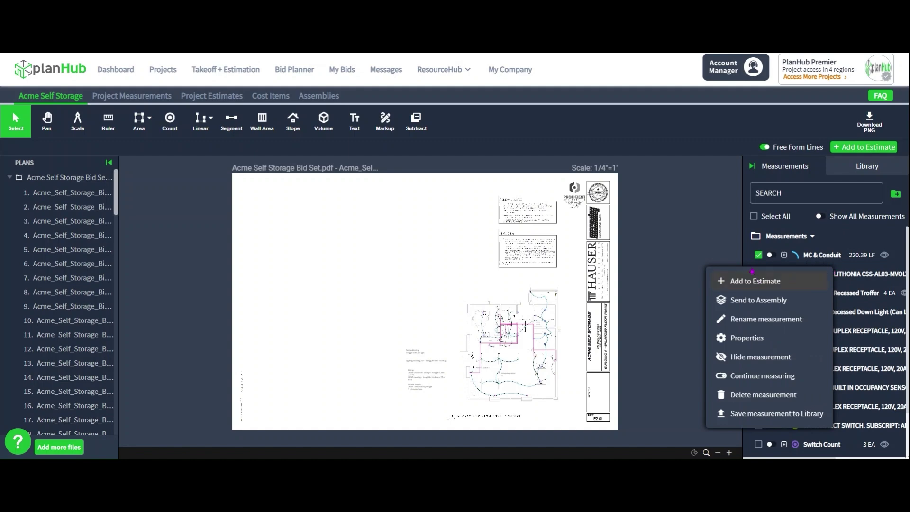
click(756, 280)
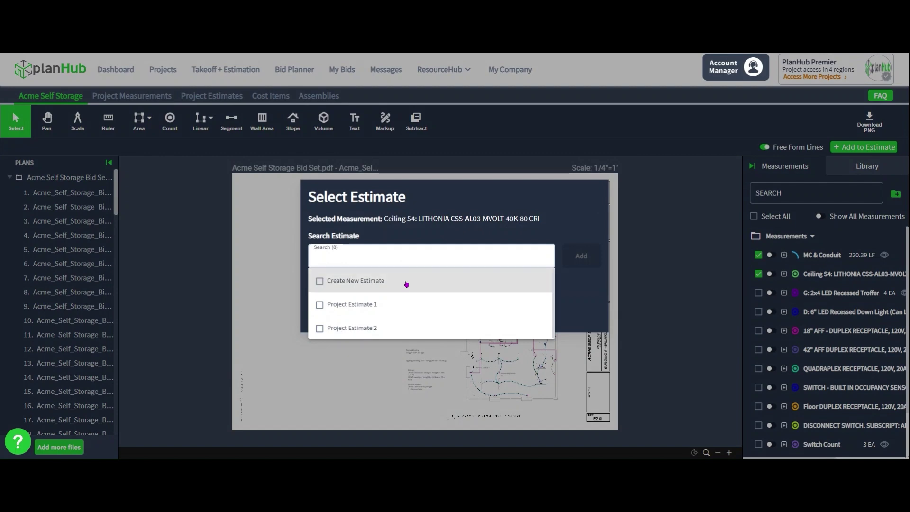
click(407, 305)
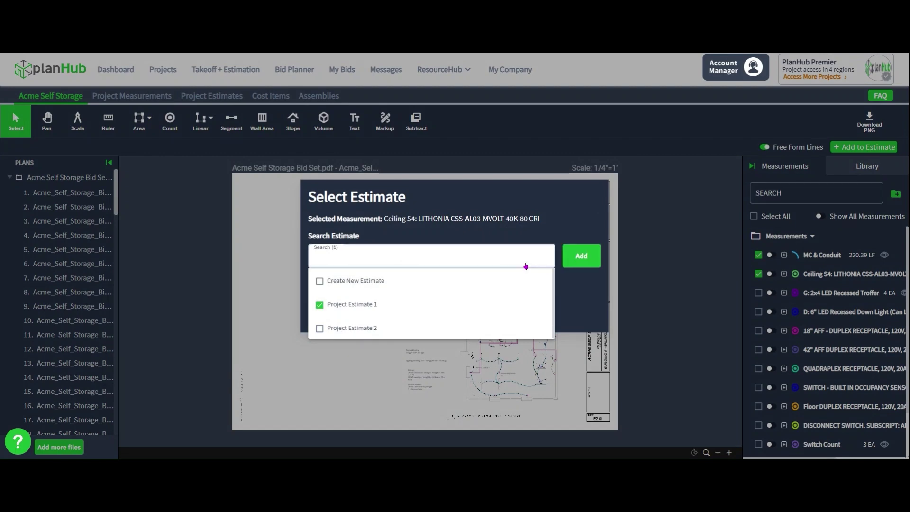
click(581, 256)
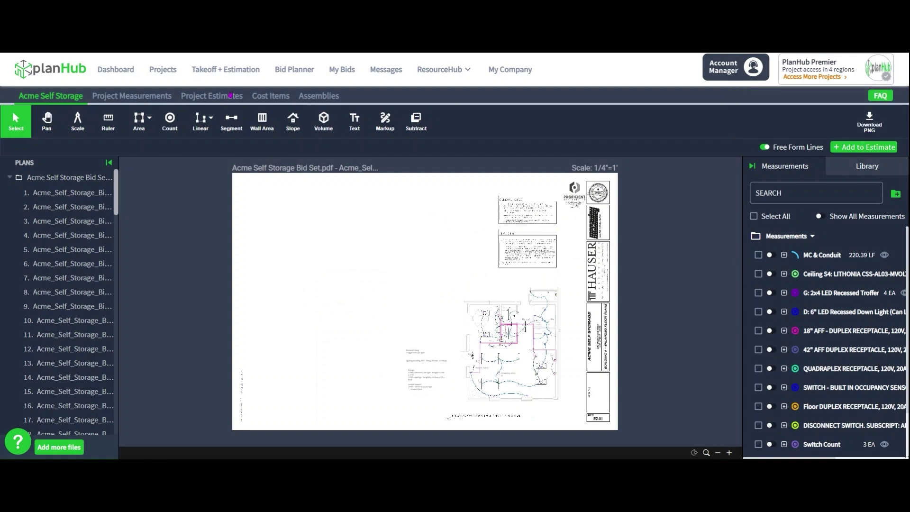
click(230, 95)
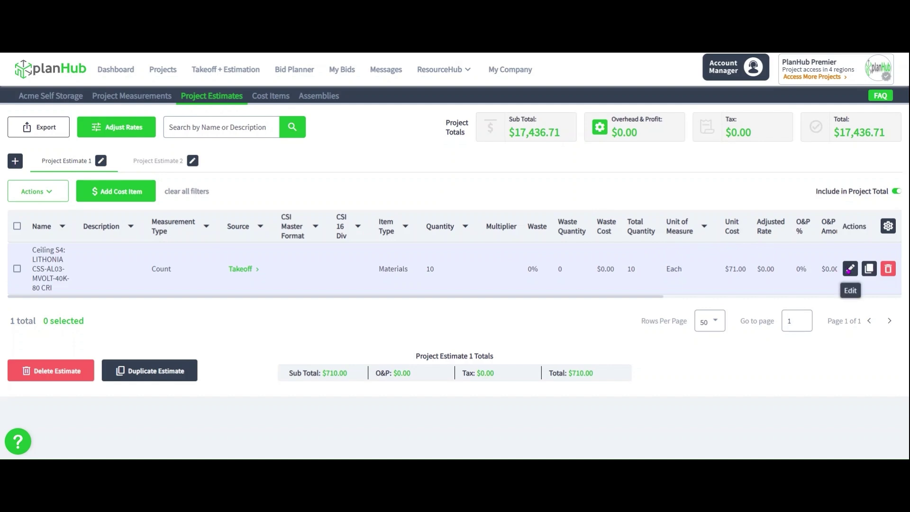
Step: Re-save Estimate 1's Ceiling S4 cost item, then view Project Estimate 2
click(849, 269)
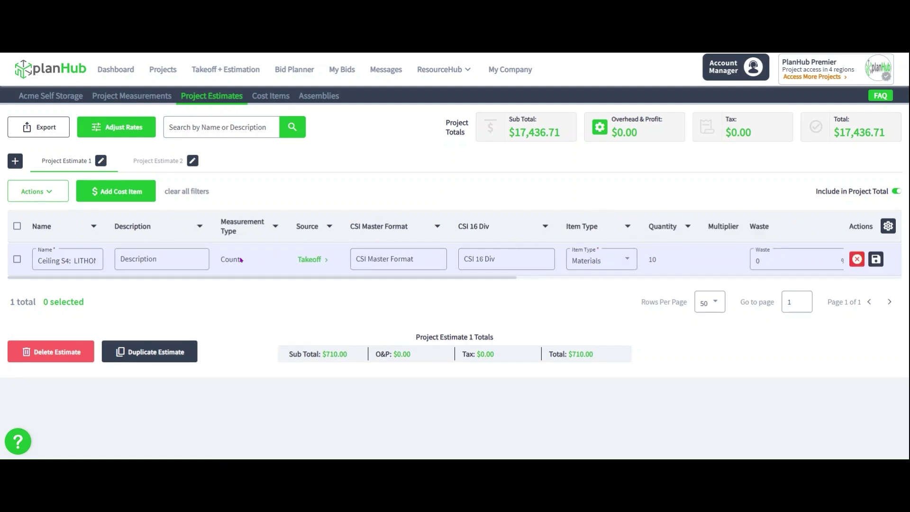
scroll(78, 248, right, 10)
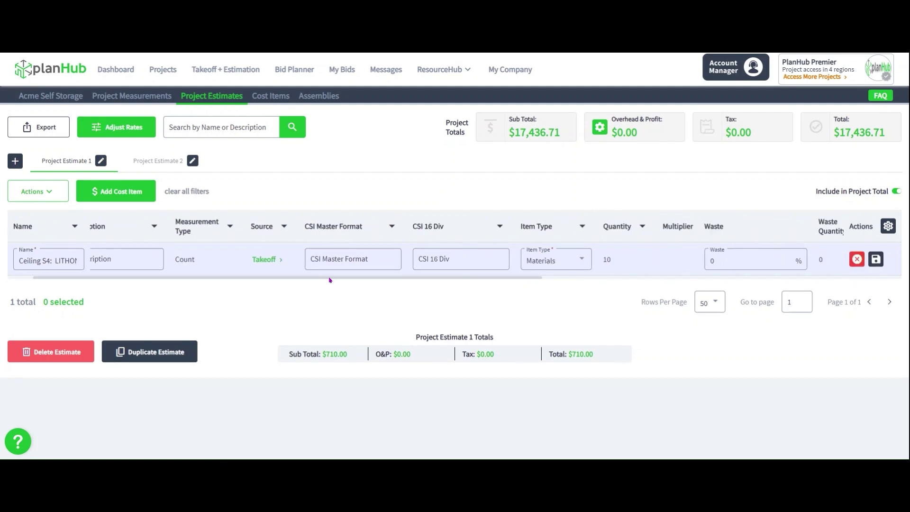
click(875, 260)
click(147, 161)
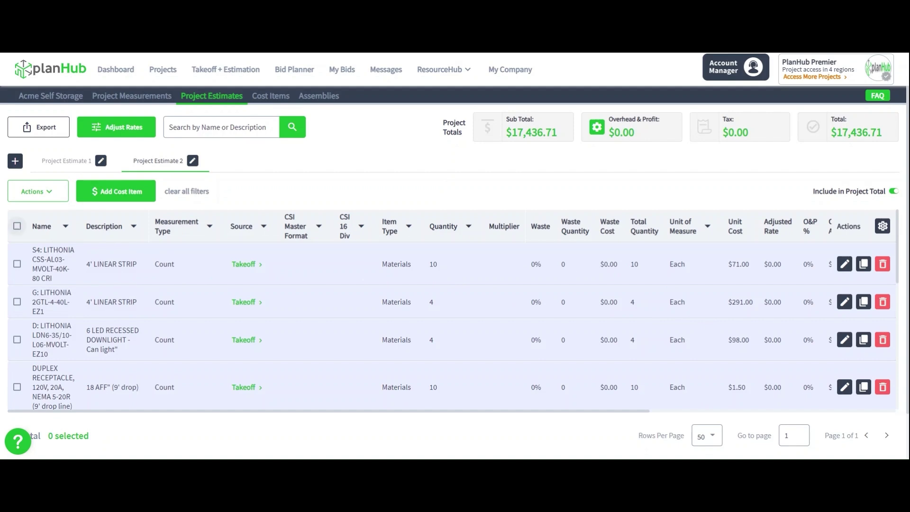
Step: Add all 12 Project Estimate 2 cost items to the Cost Items Library, then go to Assemblies
click(17, 226)
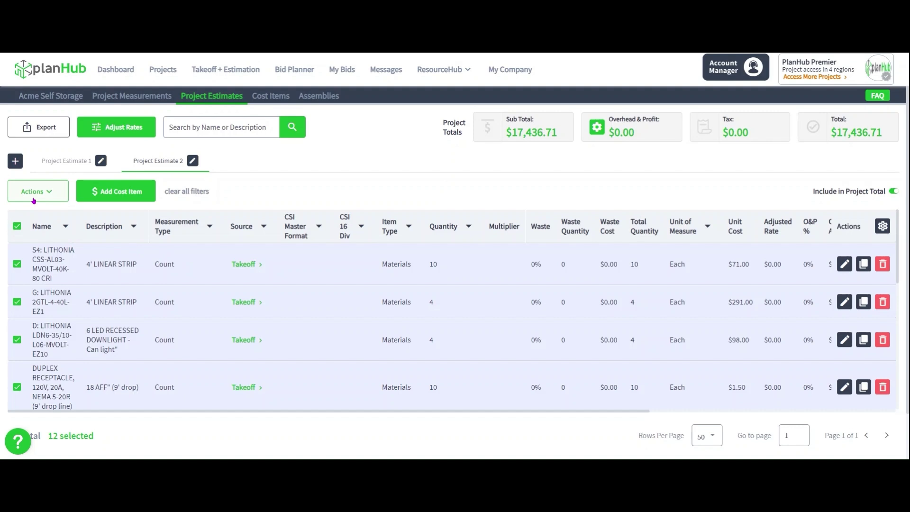
click(33, 199)
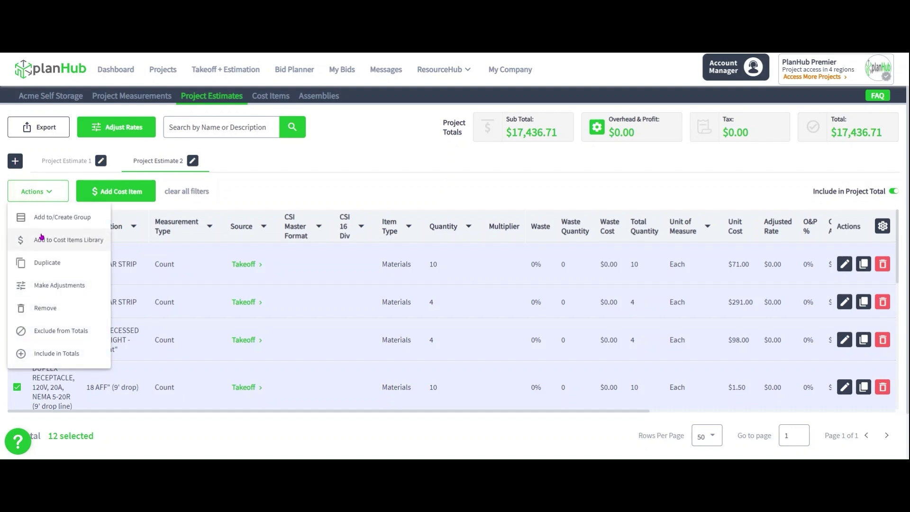
click(71, 240)
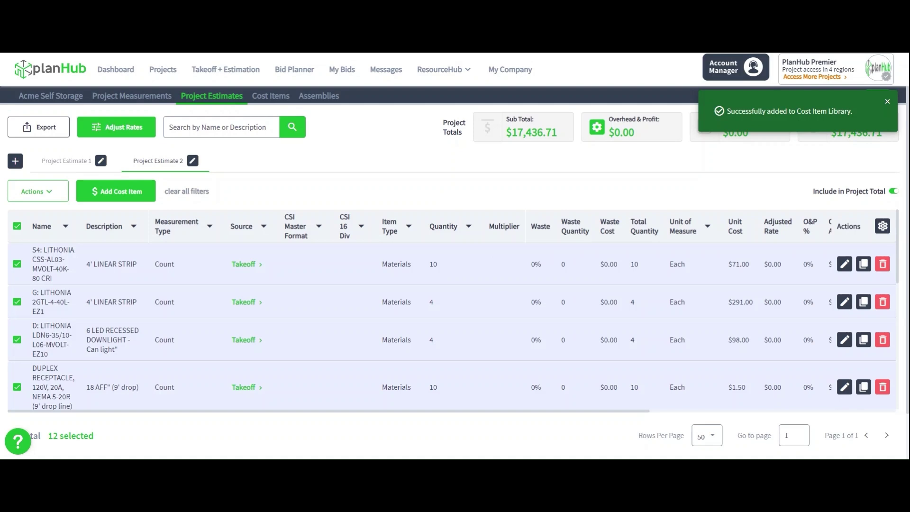
click(887, 102)
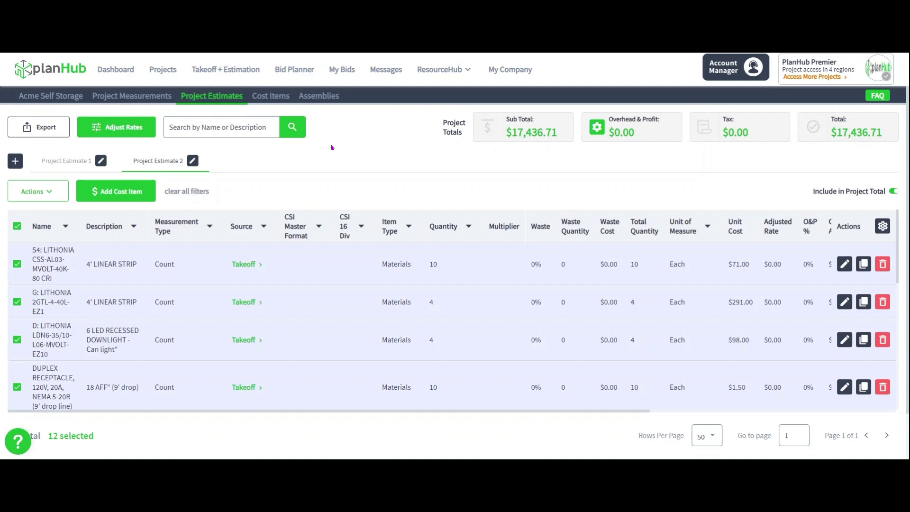
click(333, 97)
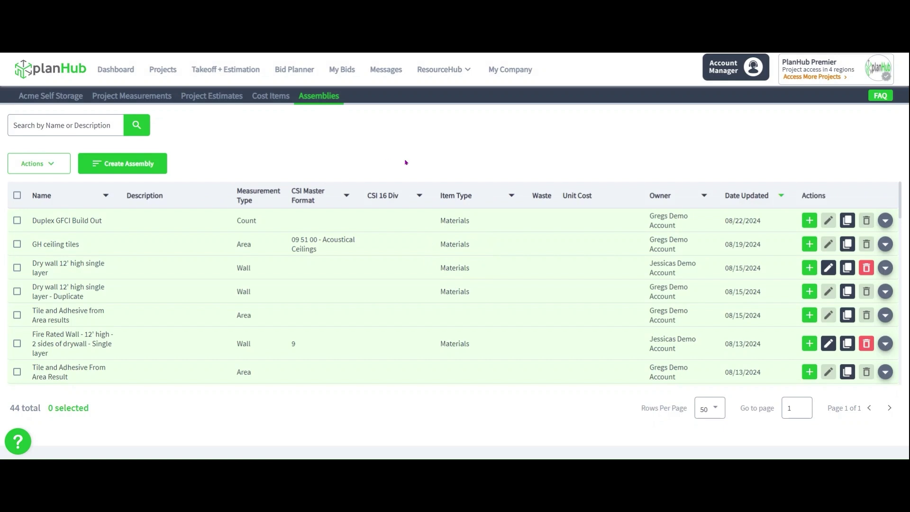
Step: Look over Duplex GFCI Build Out's components, then filter assemblies by 'light'
click(885, 221)
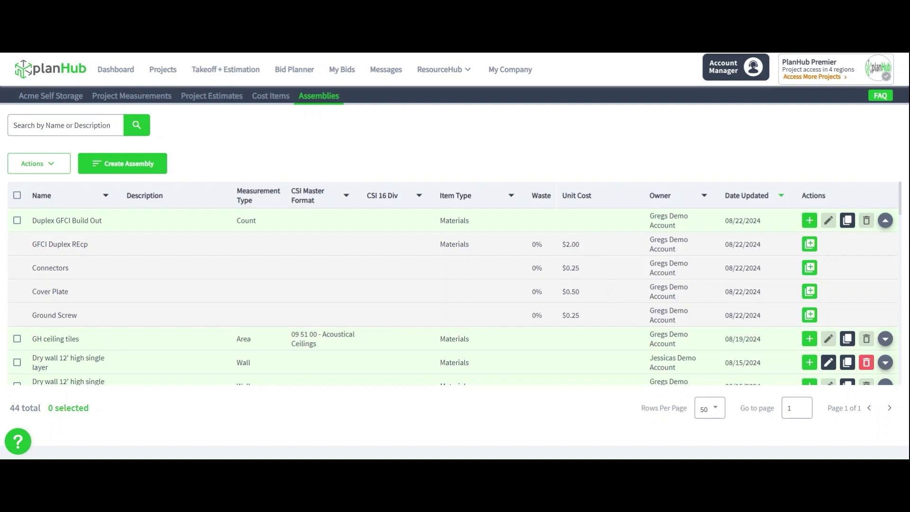
scroll(610, 317, down, 5)
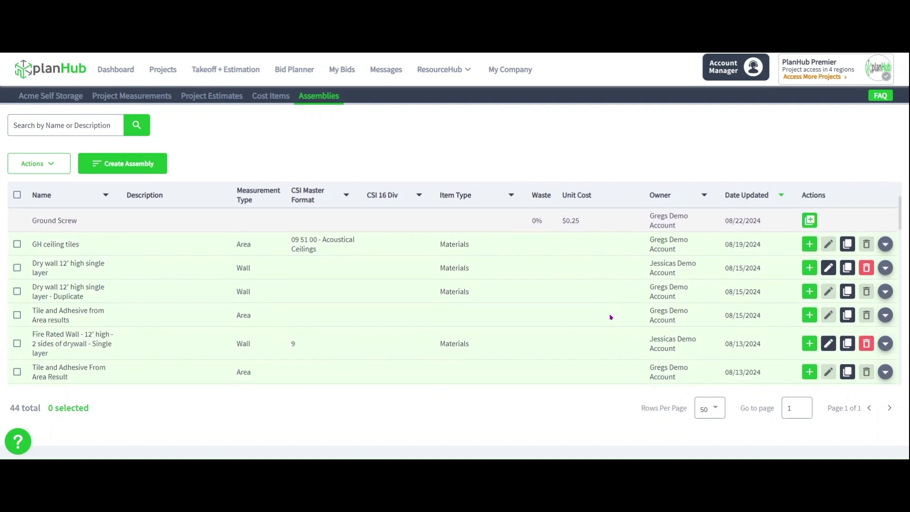
scroll(610, 317, down, 2)
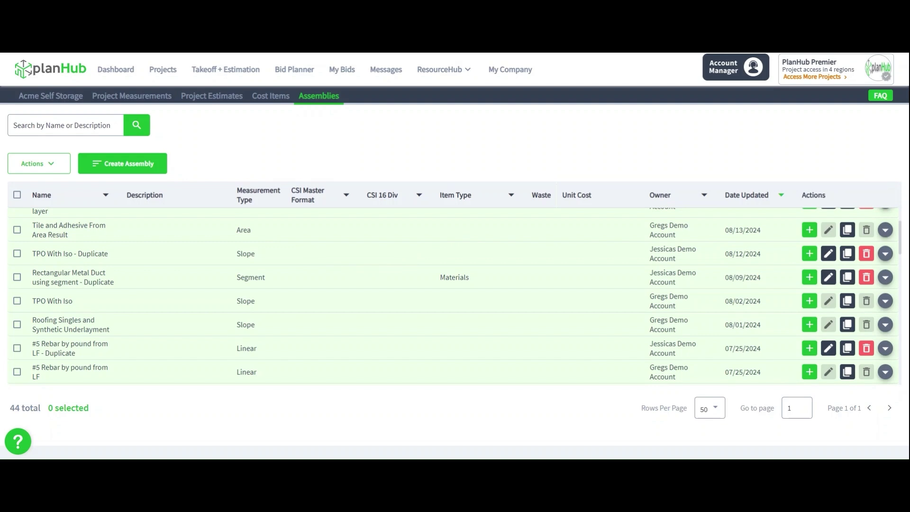
click(108, 124)
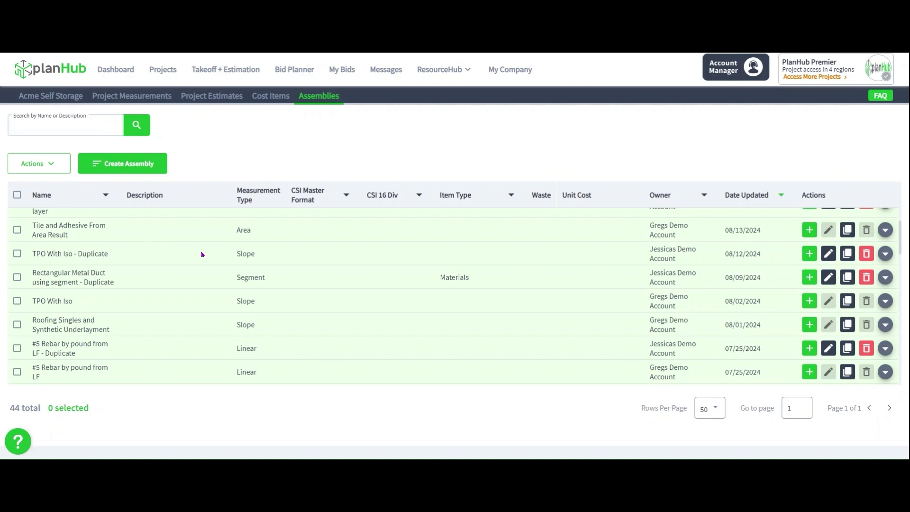
text(light)
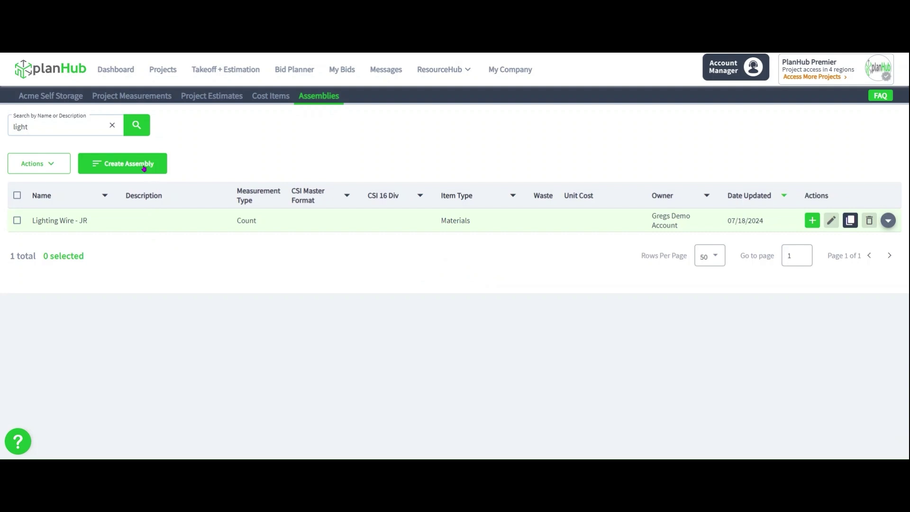
Step: Create a new assembly 'MC and Conuit' with Linear measurement type and Materials item type
click(143, 167)
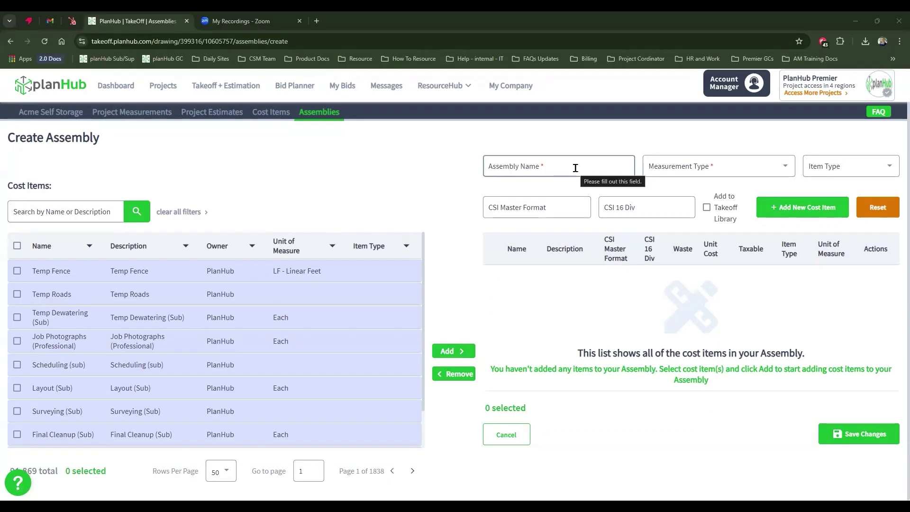
click(575, 168)
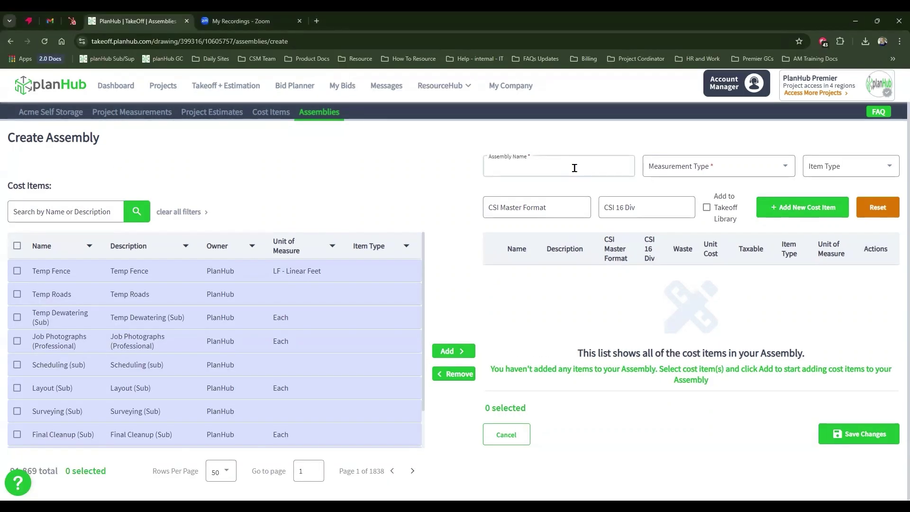
text(MC and Conuit)
click(660, 174)
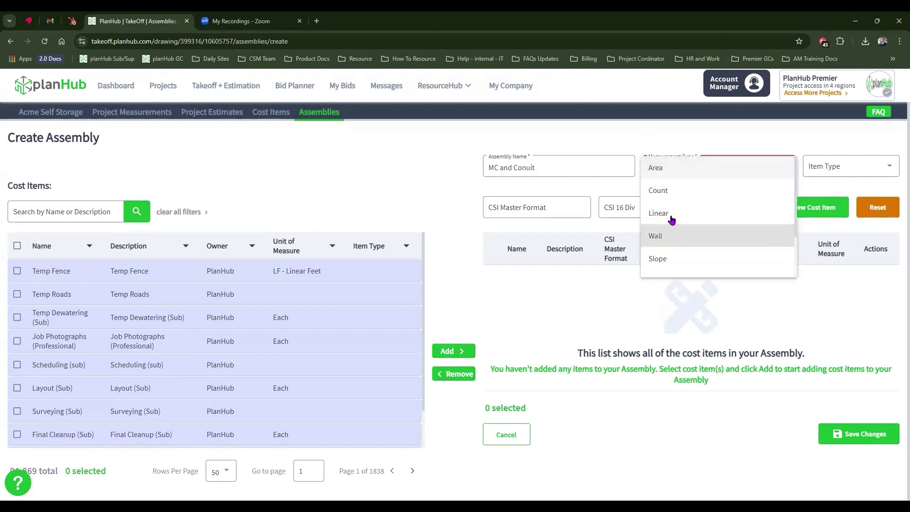
click(672, 219)
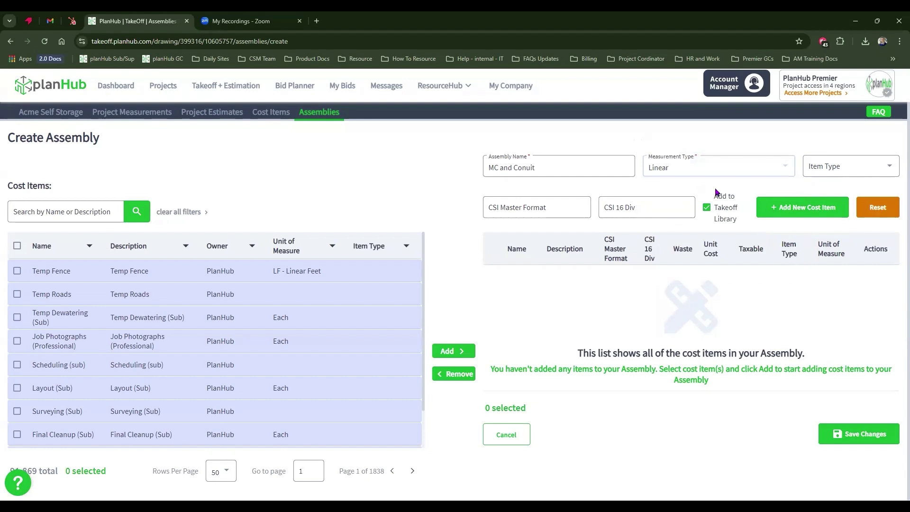
click(818, 167)
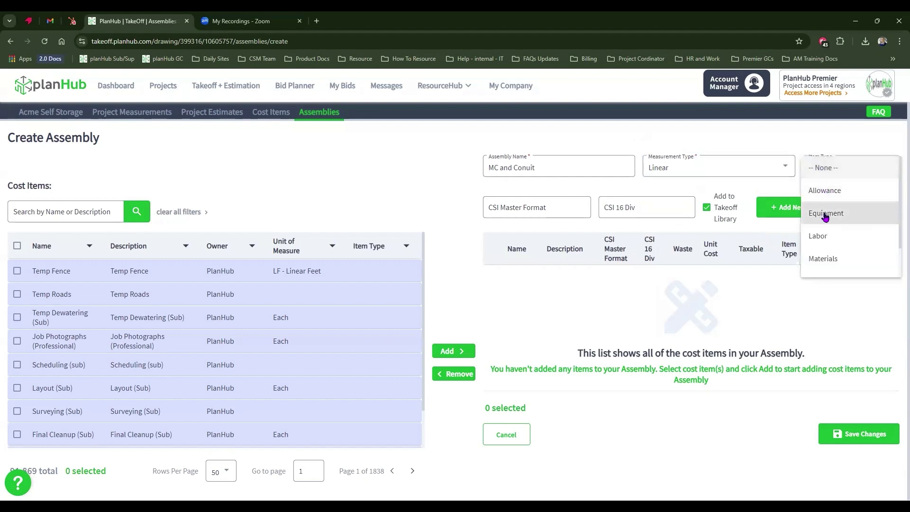
click(827, 259)
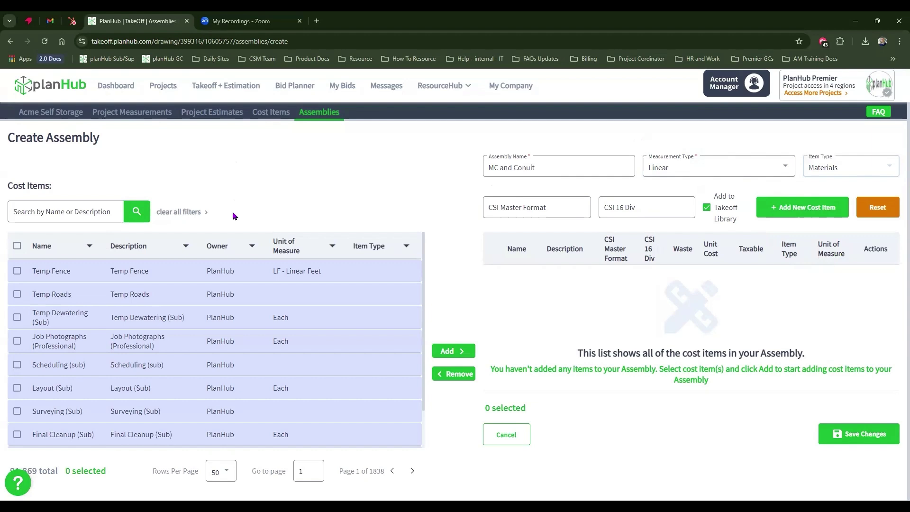
Step: Filter the cost items by owner, limiting them to the company's own and a named user
click(251, 247)
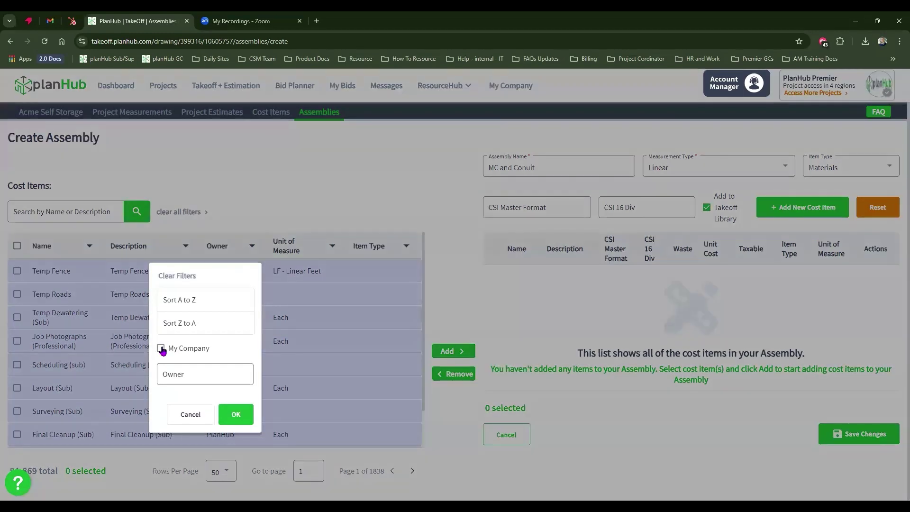
click(161, 349)
click(191, 372)
text(jessica)
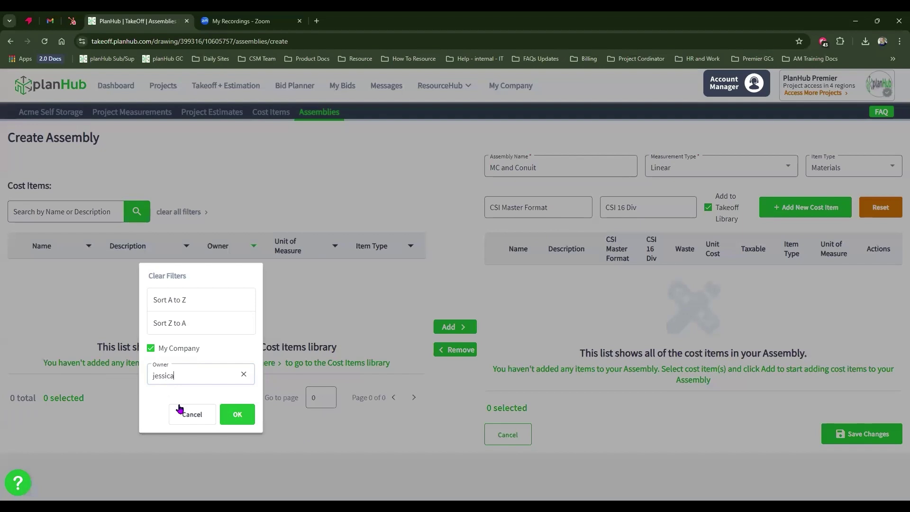
click(237, 415)
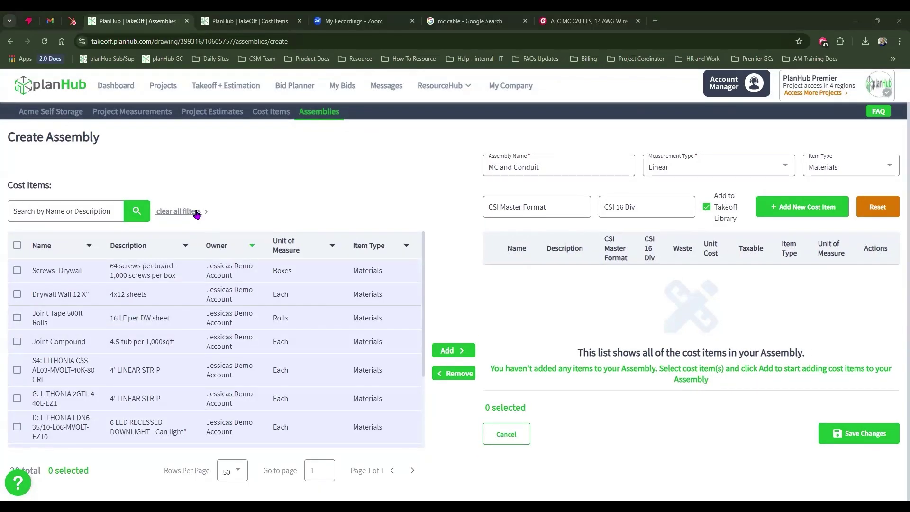
Step: Clear all cost item filters and search for 'MC Cable'
click(196, 212)
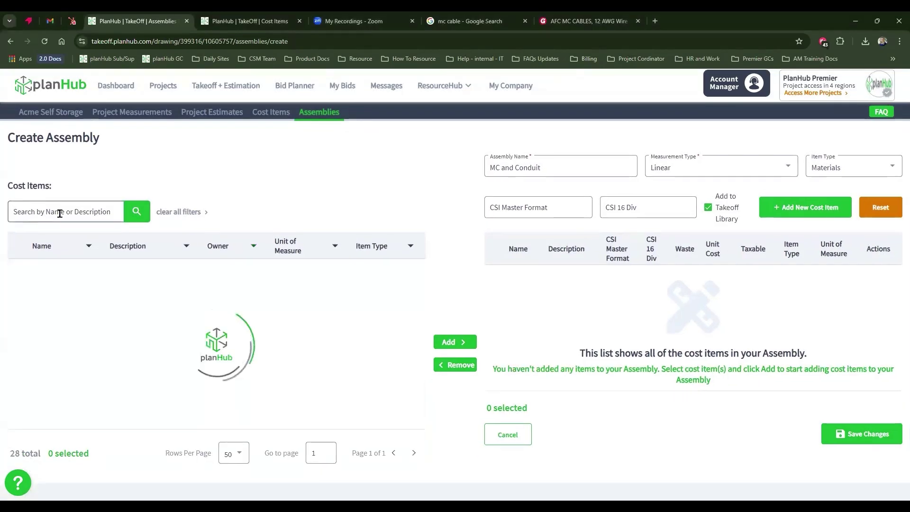
click(59, 213)
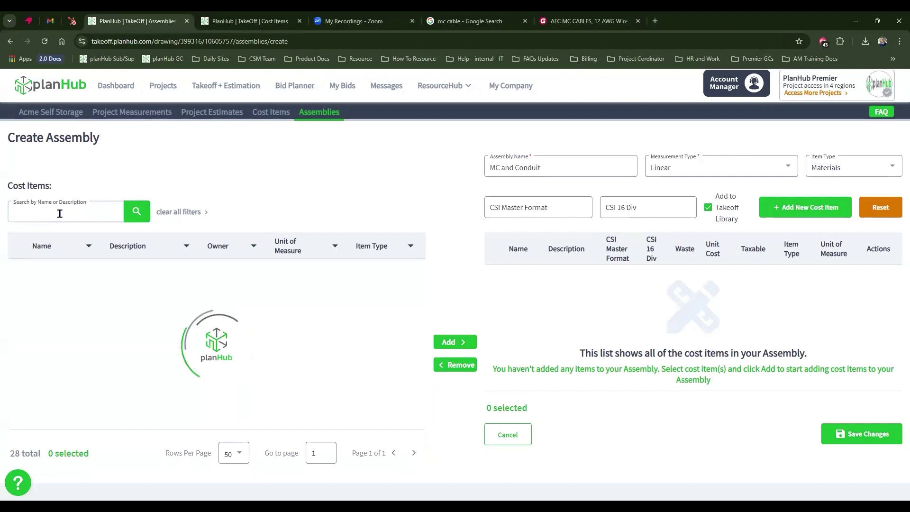
text(MC)
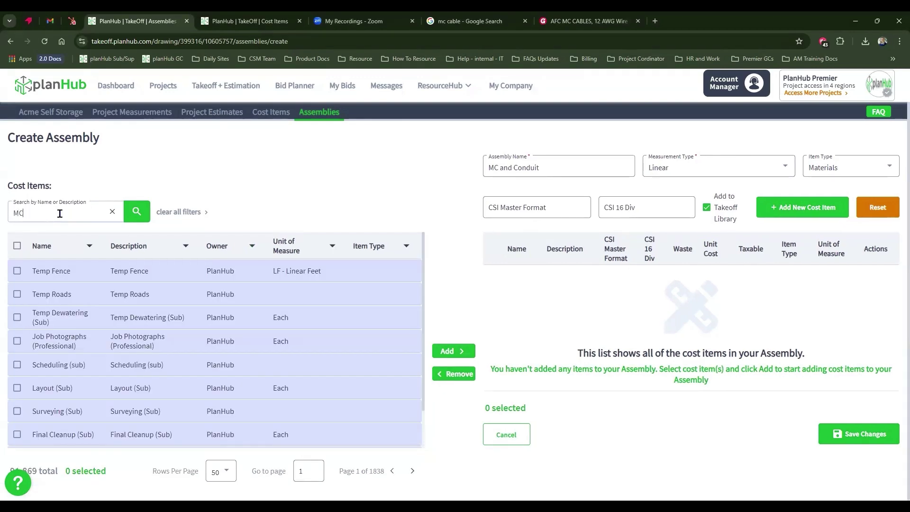
text( Cable)
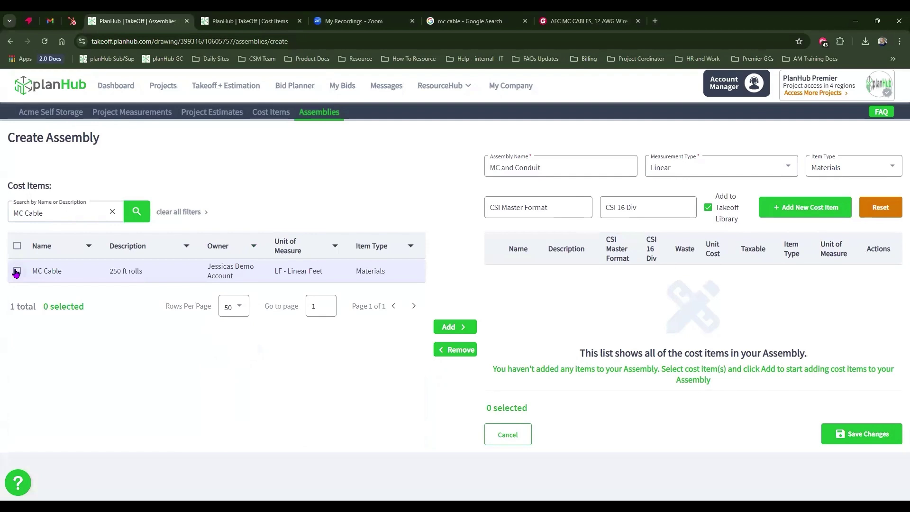
Step: Add MC Cable to the assembly and set its taxable rate to 8.75%
click(17, 271)
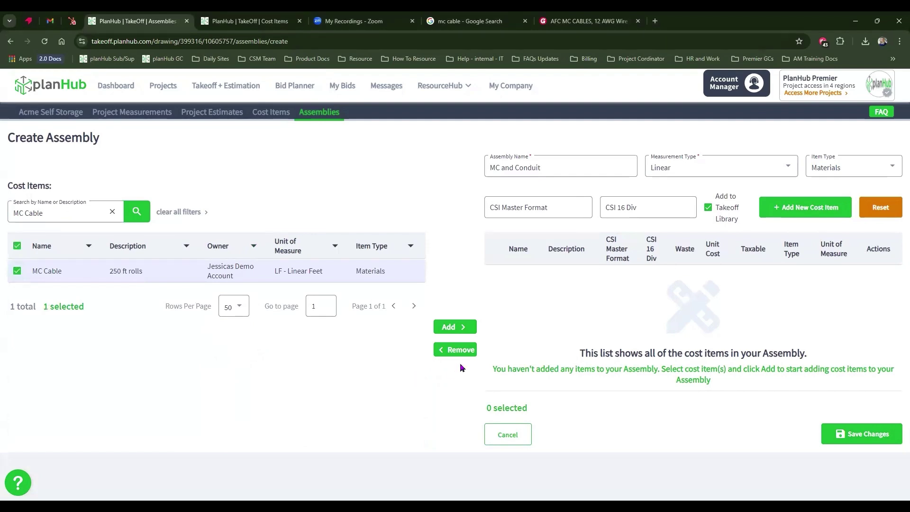
click(466, 328)
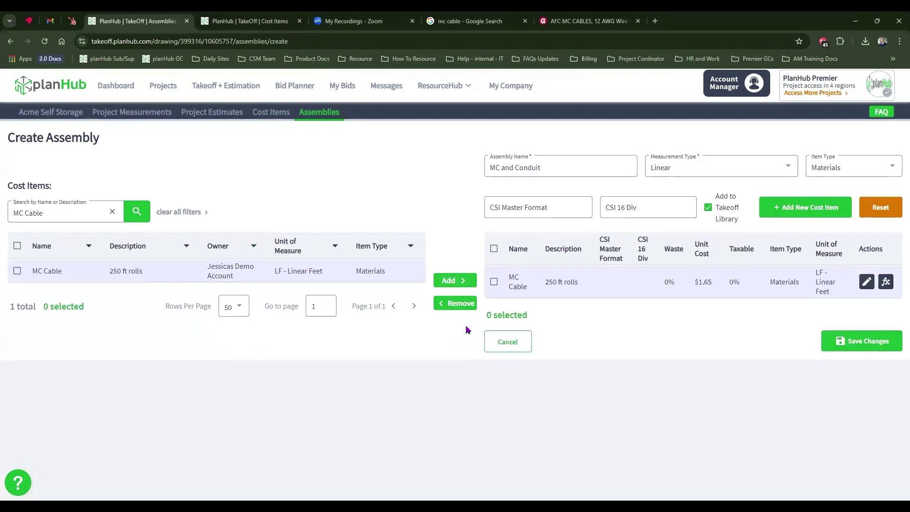
click(866, 282)
drag(680, 297, 846, 303)
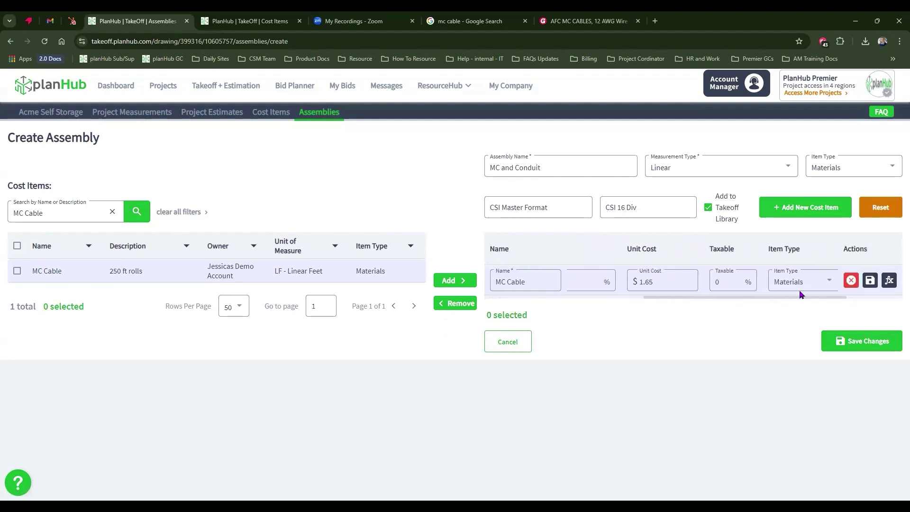
click(736, 281)
text(8.75)
drag(792, 297, 822, 297)
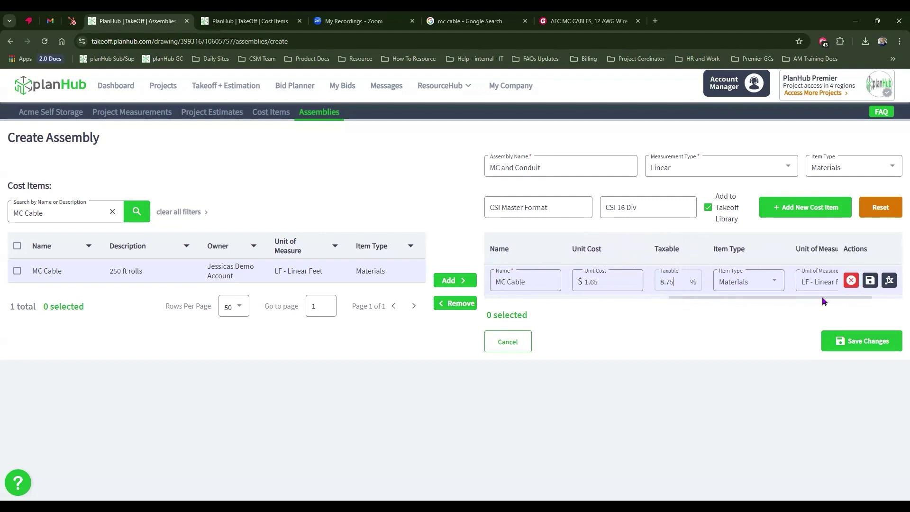
Step: Keep MC Cable's item type as Materials and set its unit of measure to Rolls
click(731, 283)
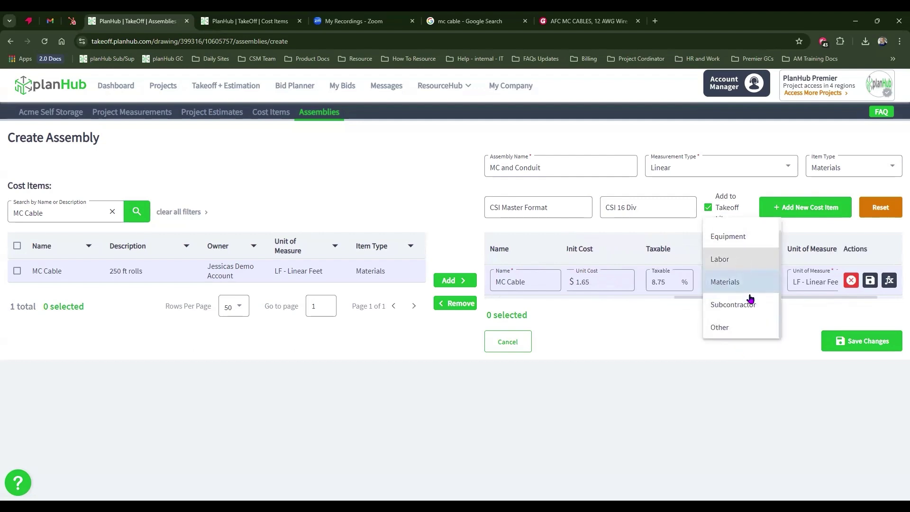
scroll(747, 288, up, 1)
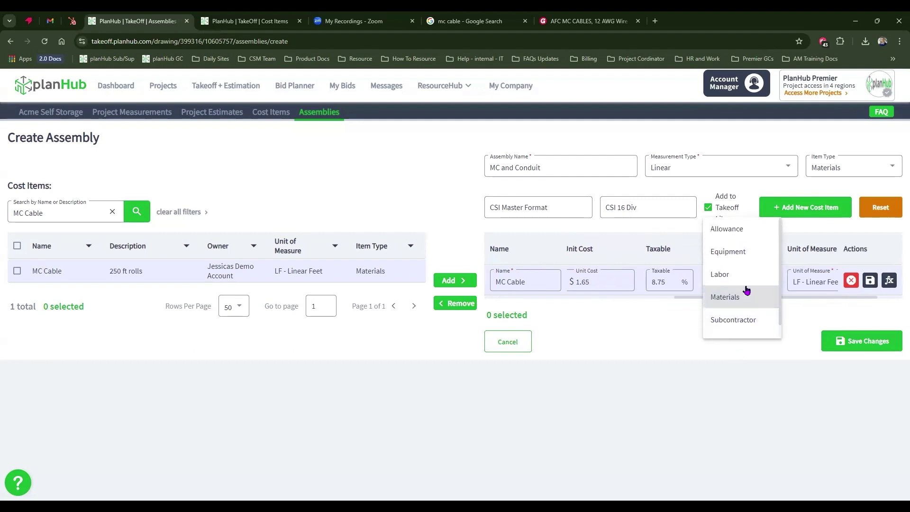
scroll(741, 266, down, 1)
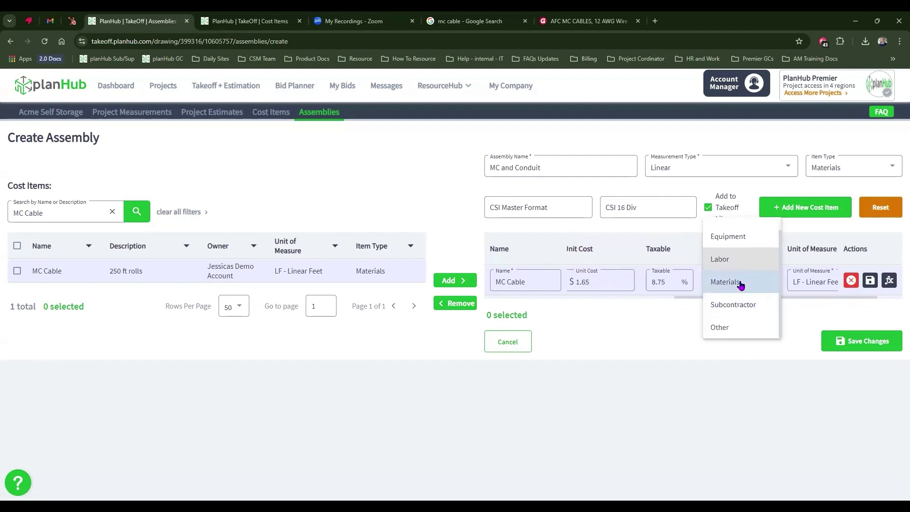
click(844, 309)
scroll(829, 303, right, 2)
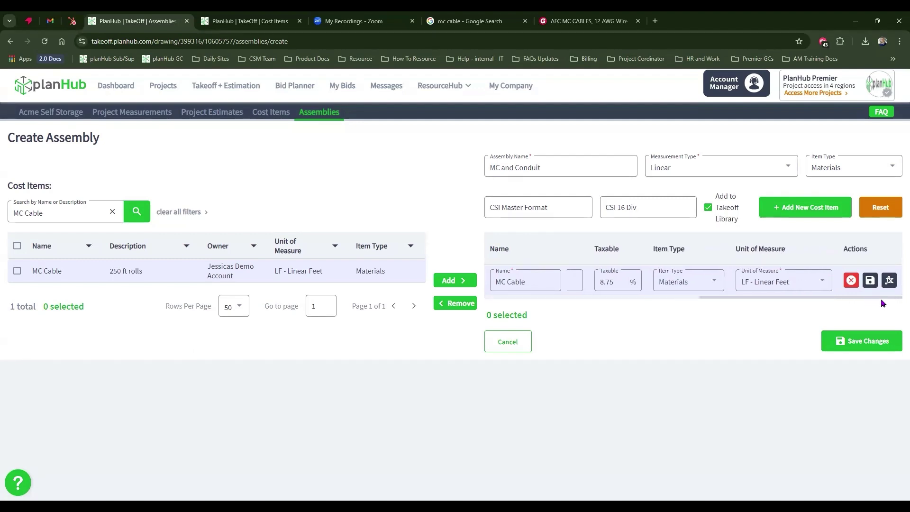
click(785, 283)
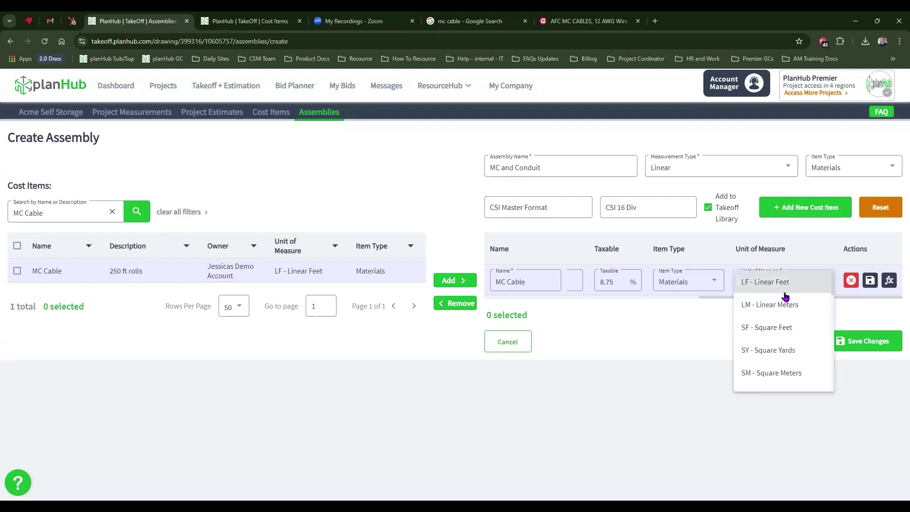
scroll(786, 370, down, 4)
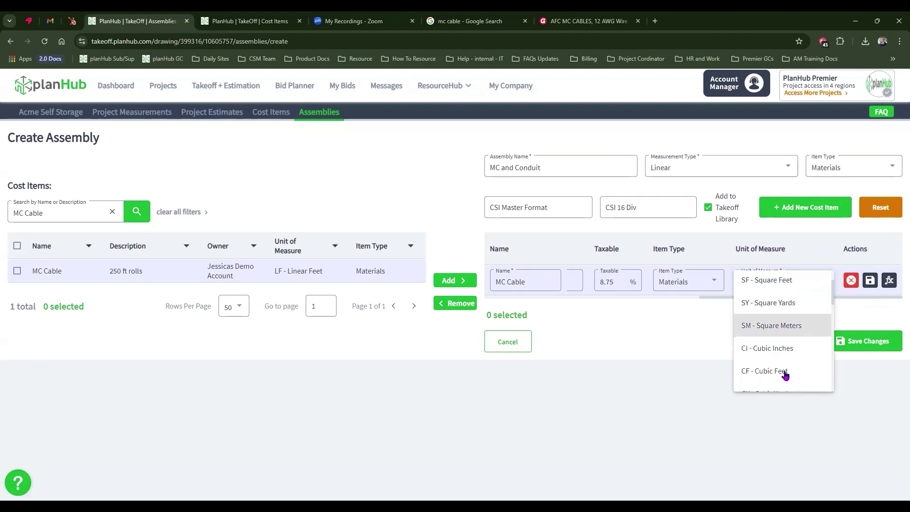
scroll(782, 360, down, 3)
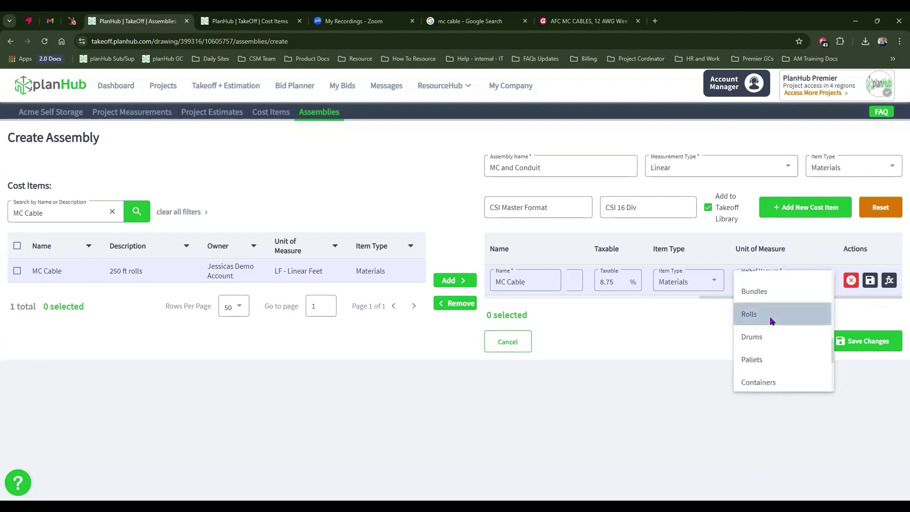
click(771, 321)
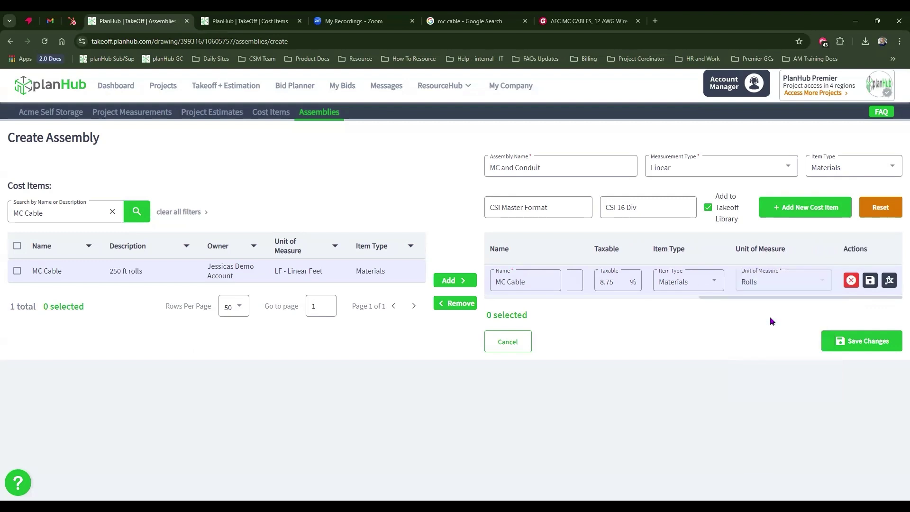
Step: Build MC Cable formula 'Mc by 250 ft roles' as (([length]+([count]*9))/250, rounded up
click(890, 281)
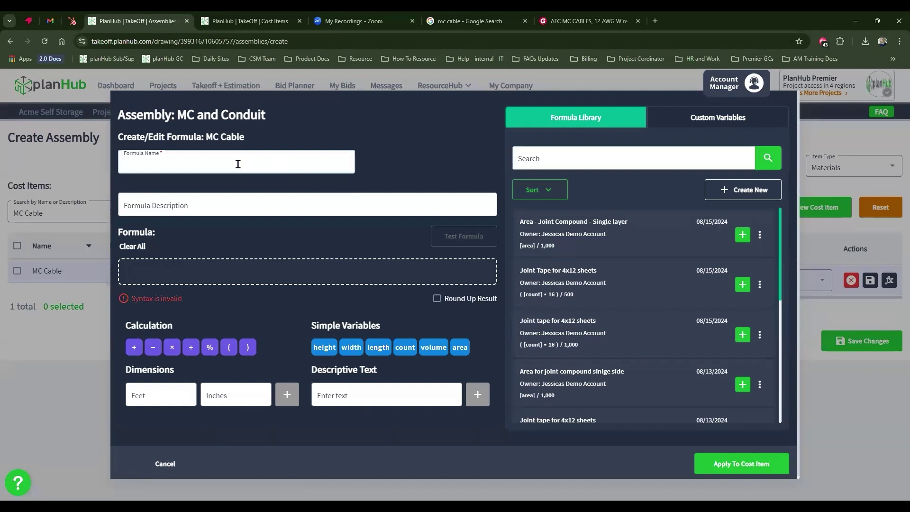
text(Mc by 250 ft roles)
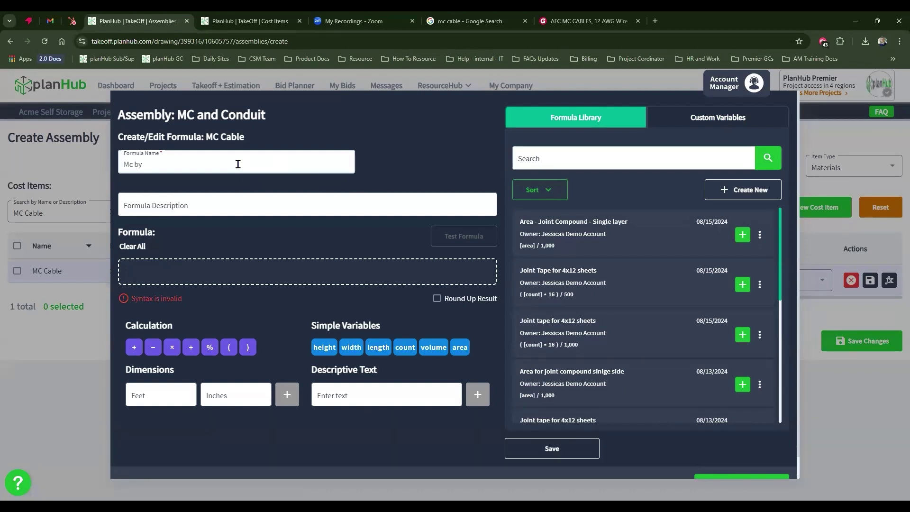
click(377, 347)
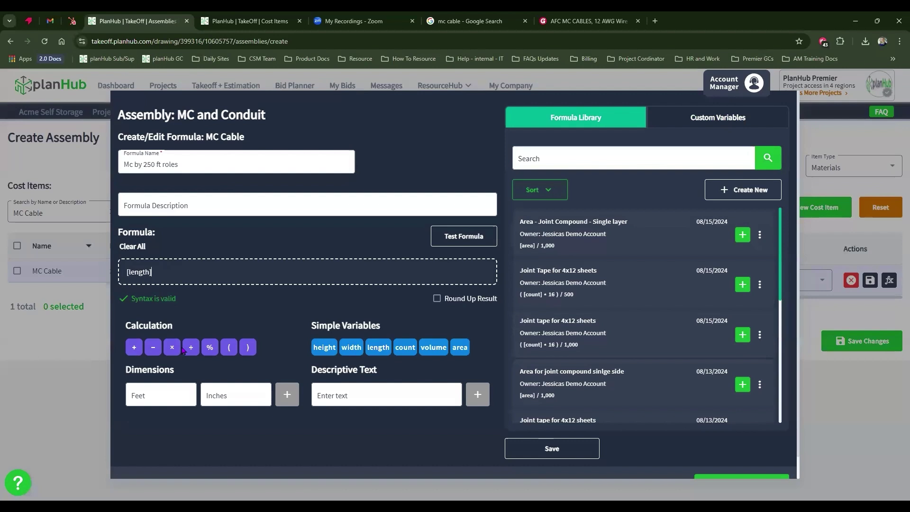
click(135, 348)
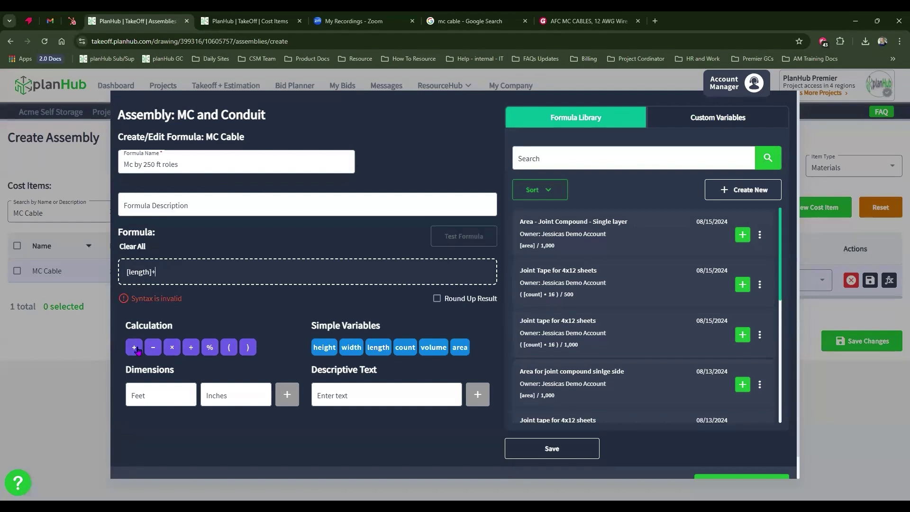
click(403, 348)
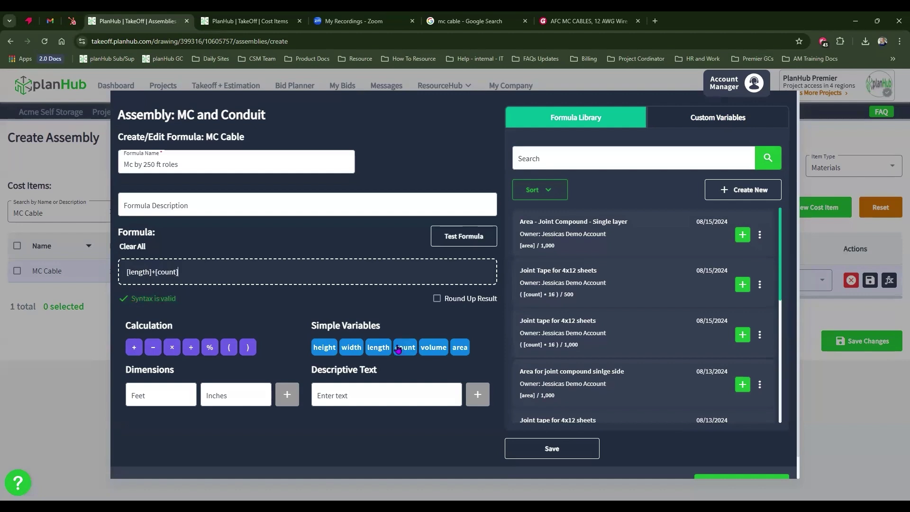
click(161, 272)
text(()
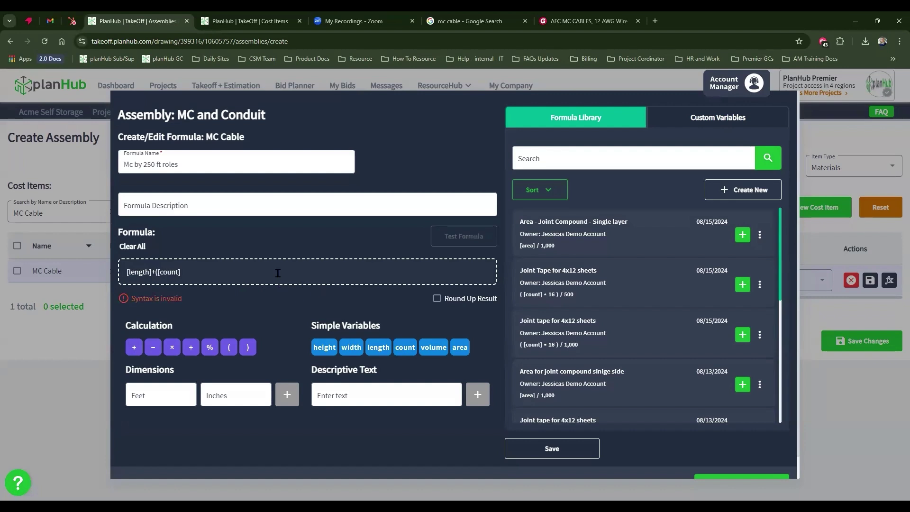
click(175, 347)
text(9))
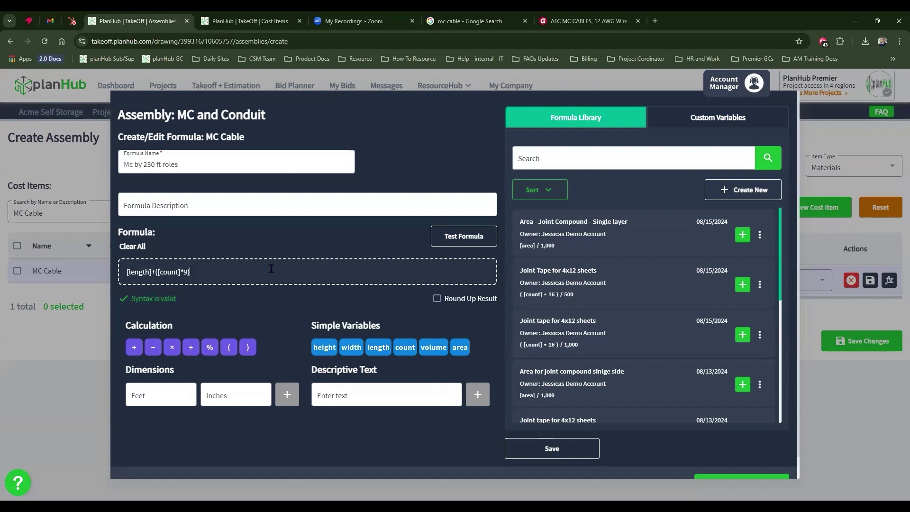
text())
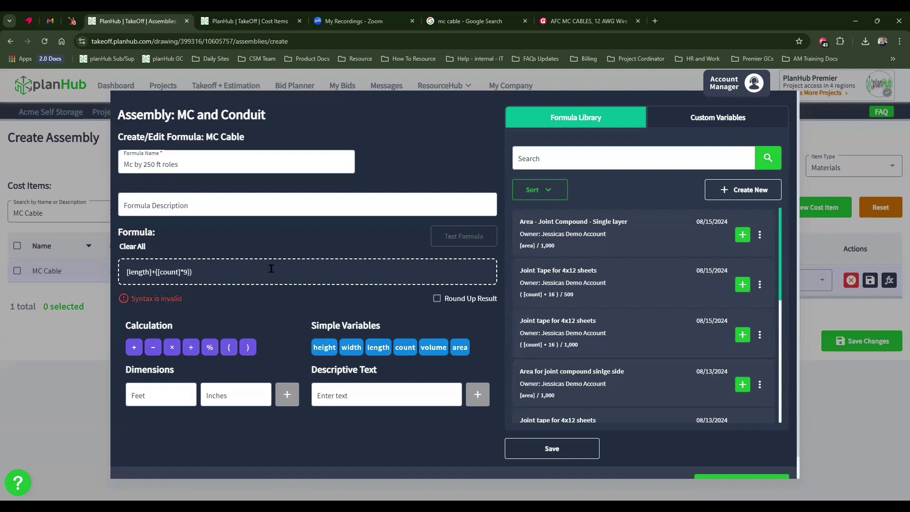
text(()
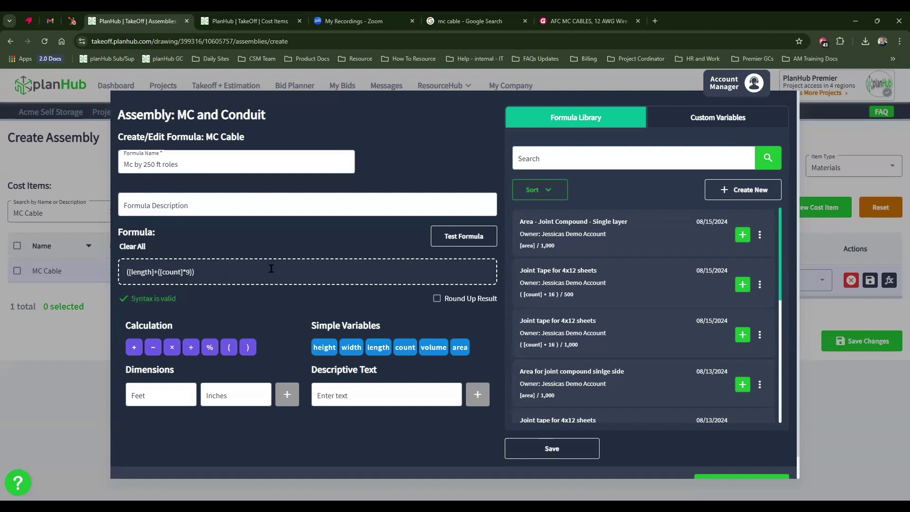
text(/250)
click(436, 302)
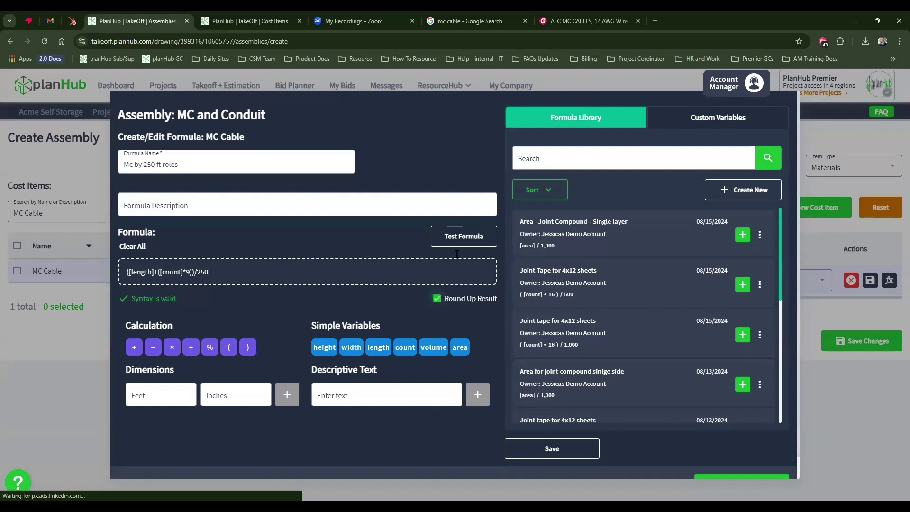
Step: Test the MC Cable formula with length 250 and count 22
click(478, 240)
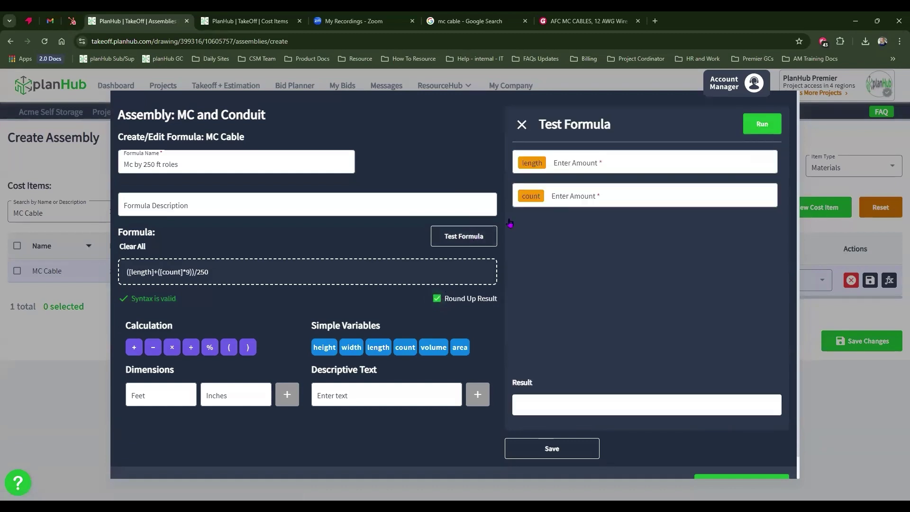
click(613, 160)
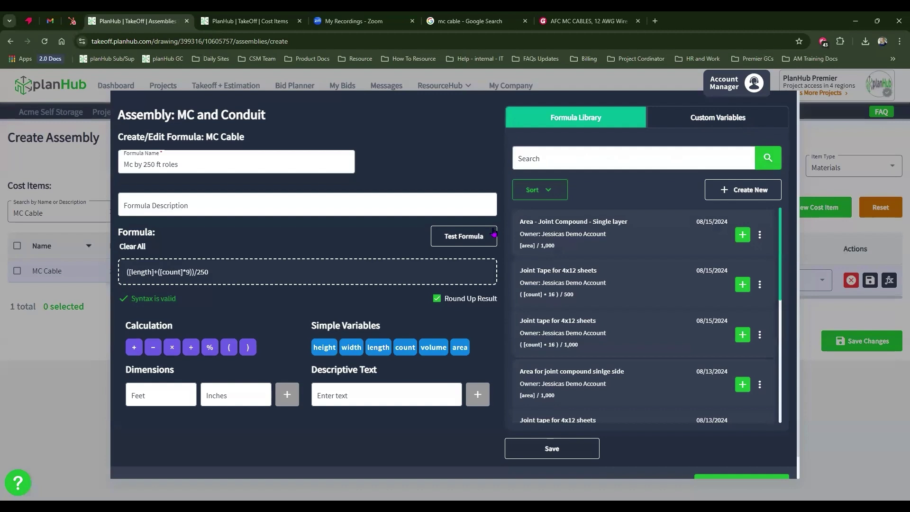
click(652, 160)
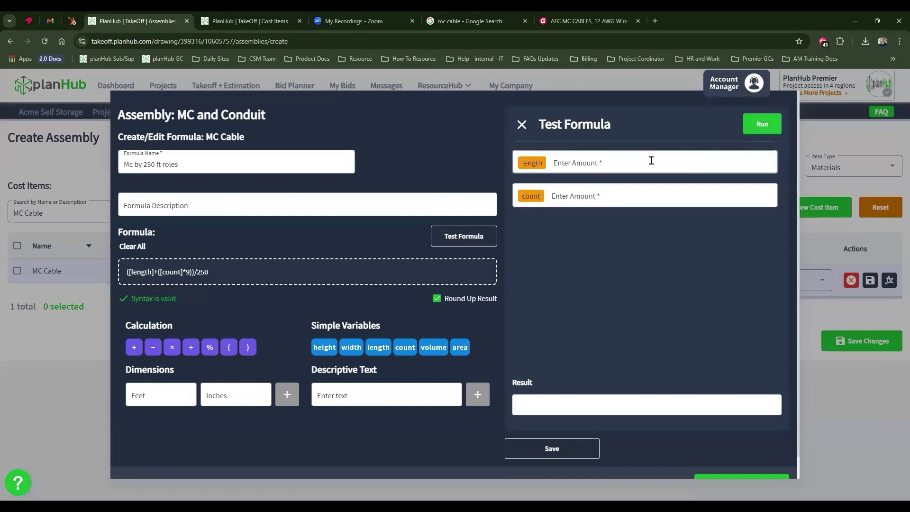
click(651, 161)
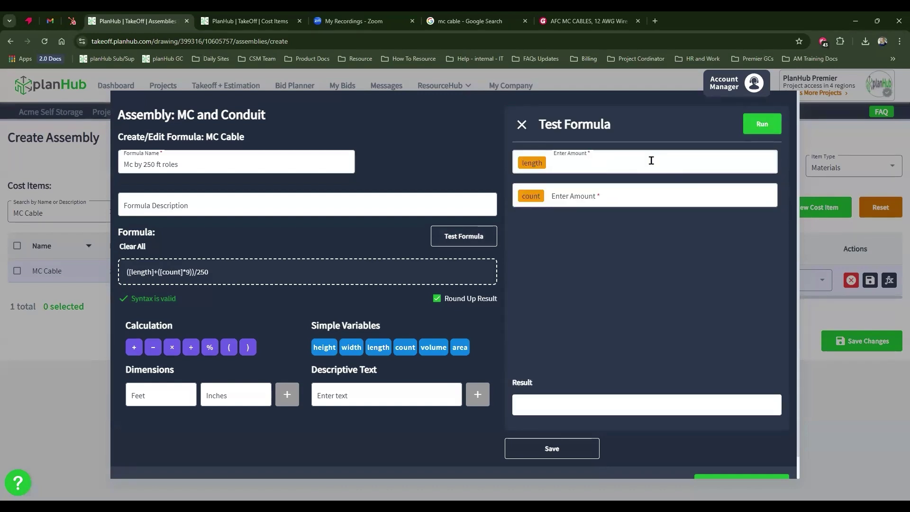
click(649, 191)
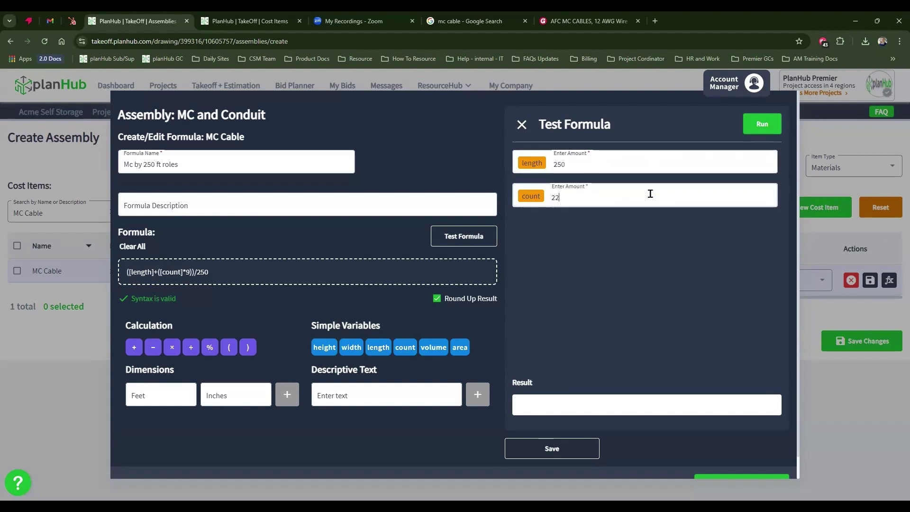
click(762, 128)
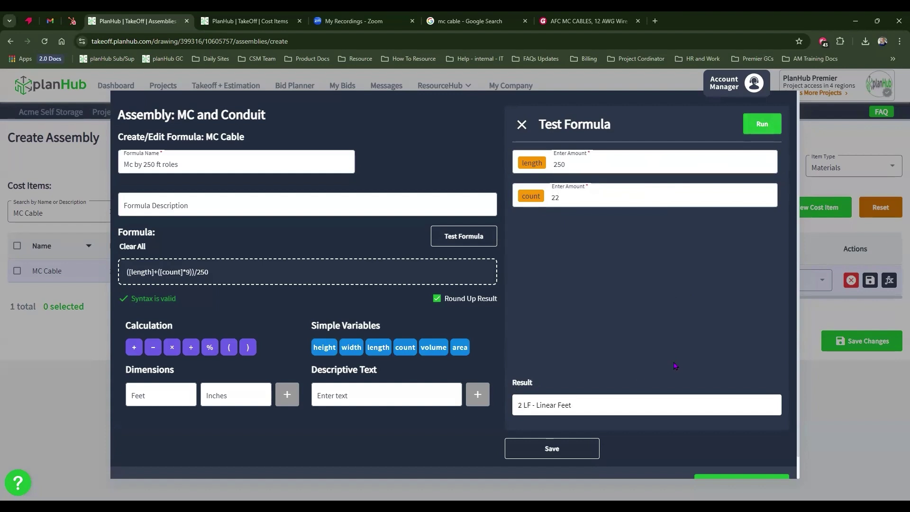
scroll(678, 365, down, 1)
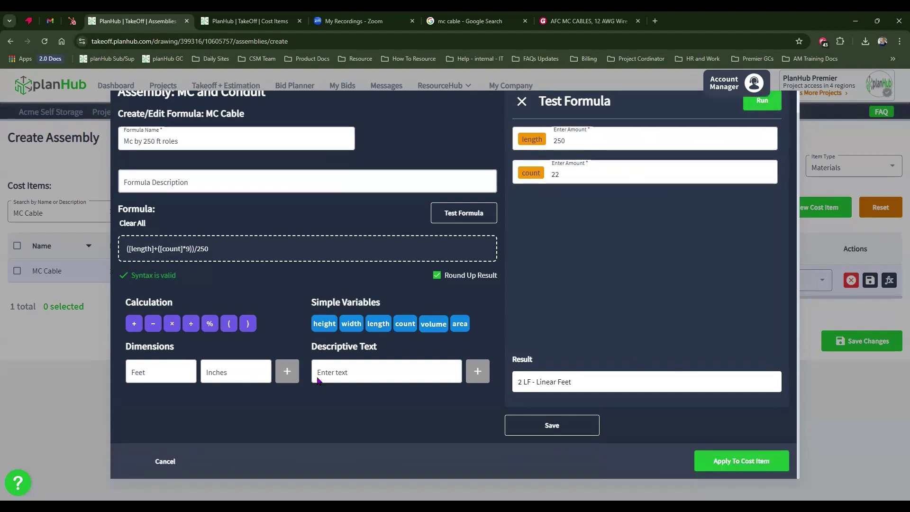
Step: Rename the formula 'Mc by 250 ft roles with 9' drops', save it and apply to MC Cable
click(711, 467)
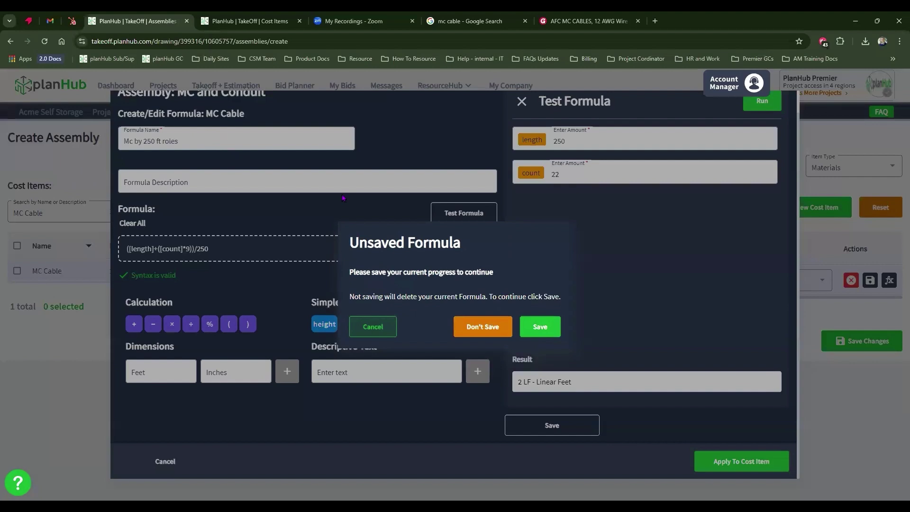
click(373, 327)
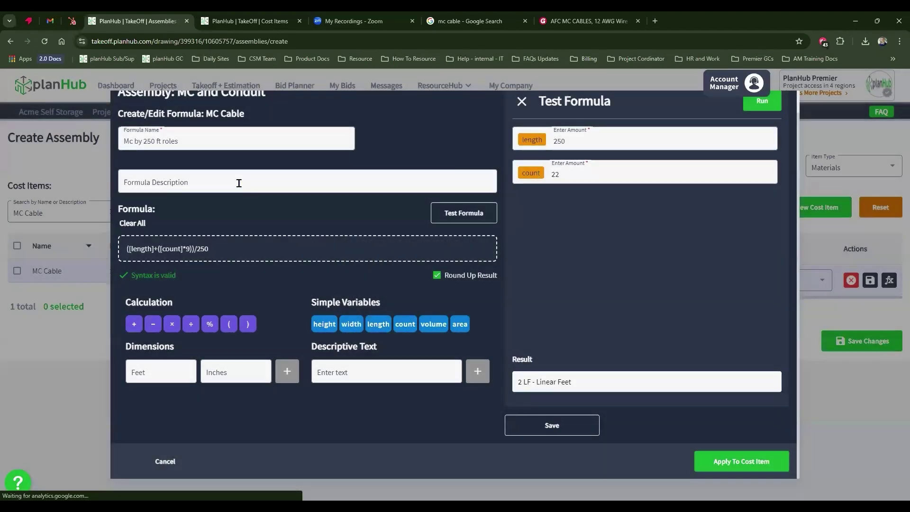
click(244, 138)
text(with 9 )
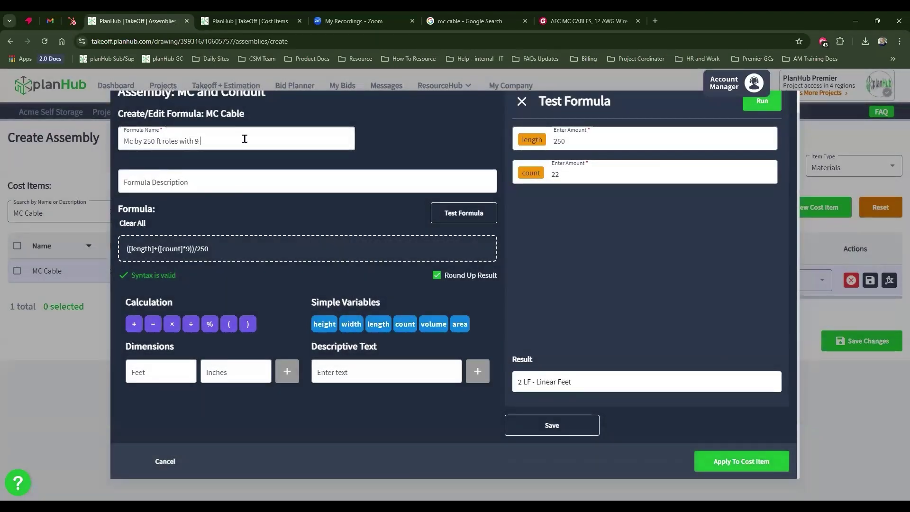
text(' drops)
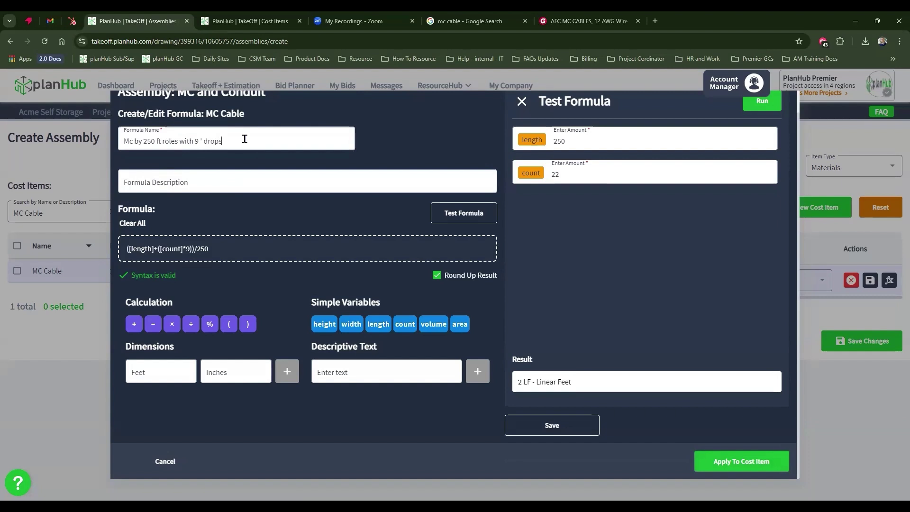
key(Left)
key(Left)
key(Left)
key(Left)
key(Left)
key(Left)
key(BackSpace)
click(550, 423)
click(743, 462)
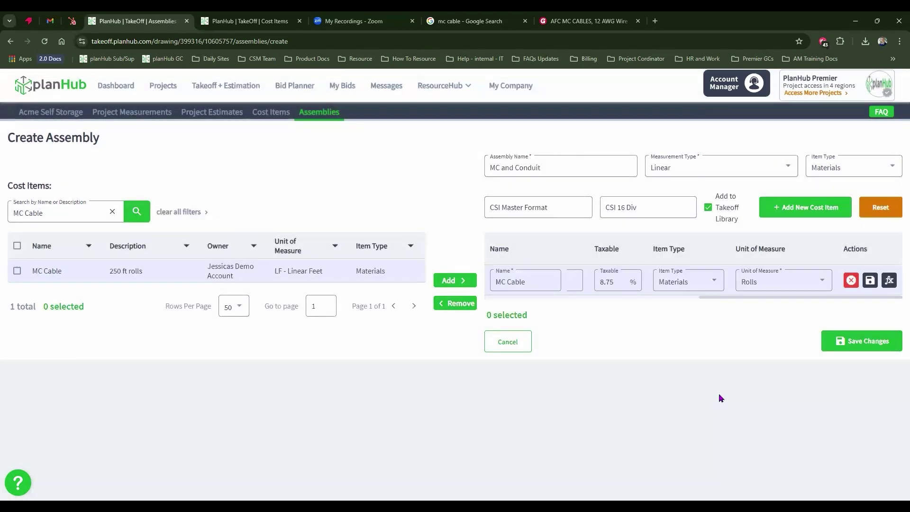
Step: Save the MC Cable row and add Rigid Conduit to the assembly
click(873, 283)
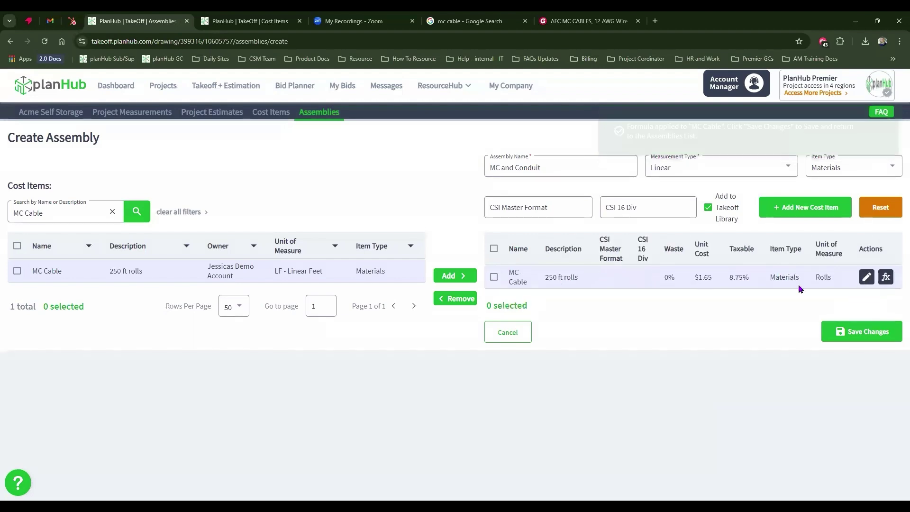
click(101, 211)
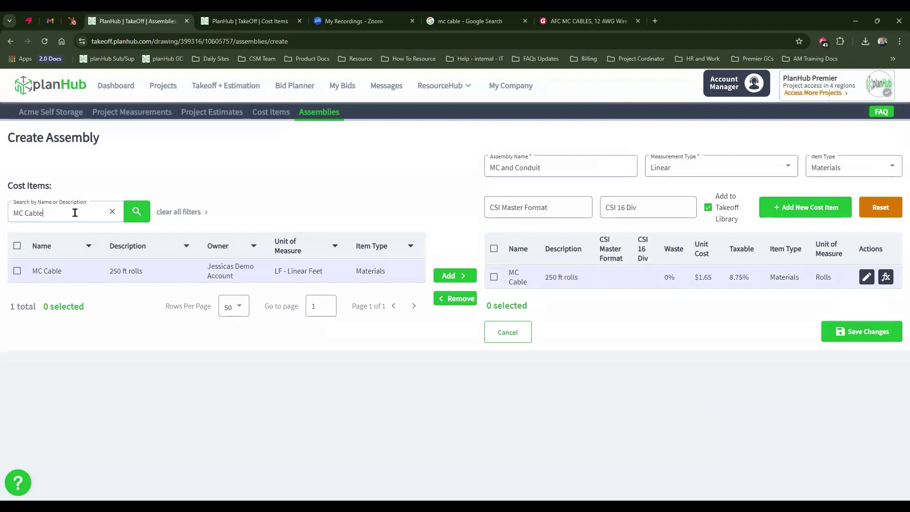
triple_click(75, 212)
text(conduit)
key(Home)
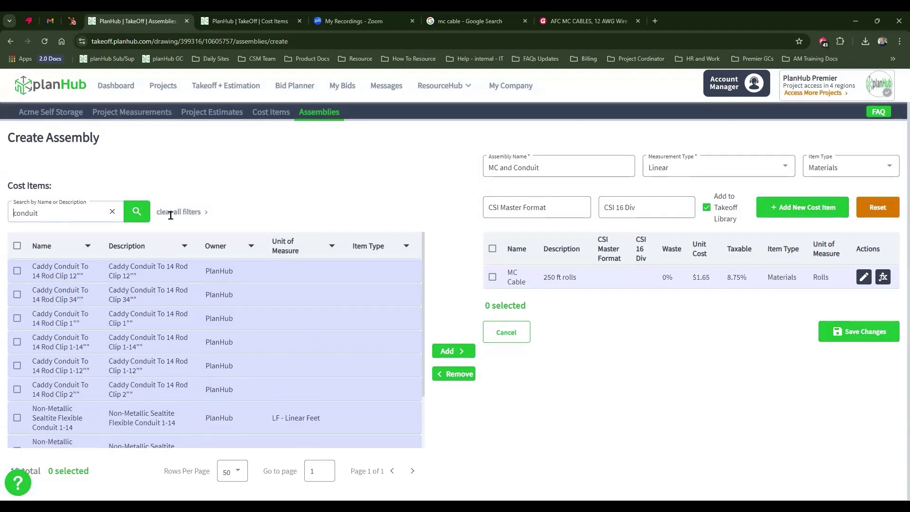
text(rigid)
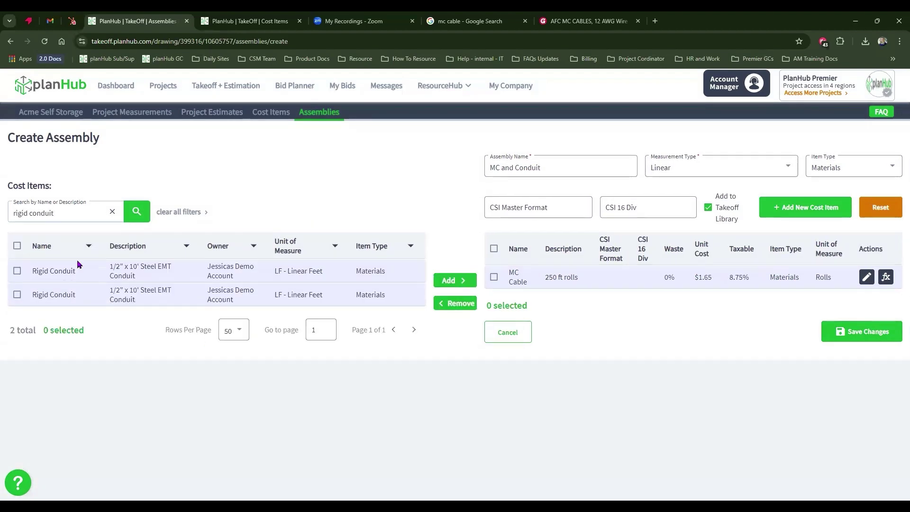
click(17, 271)
click(448, 281)
Step: Set Rigid Conduit's unit of measure to Each and save the row
click(867, 305)
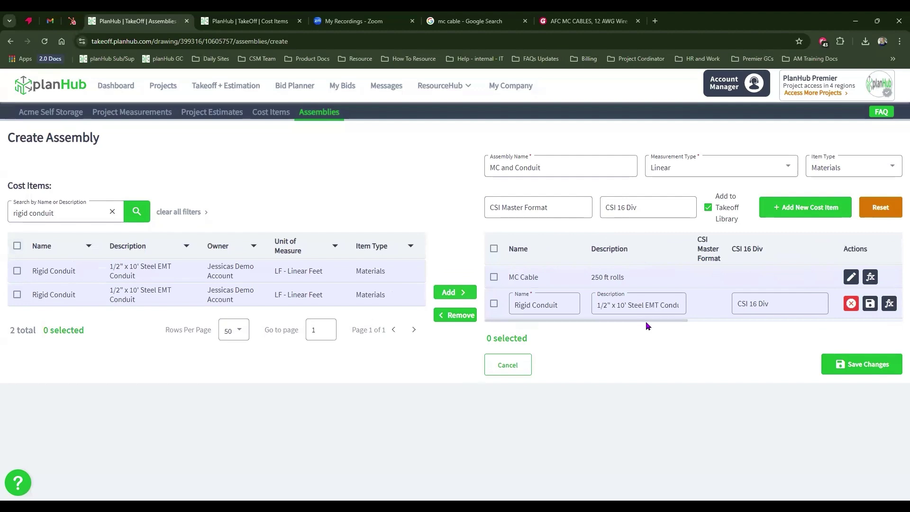
drag(645, 321, 829, 323)
click(824, 304)
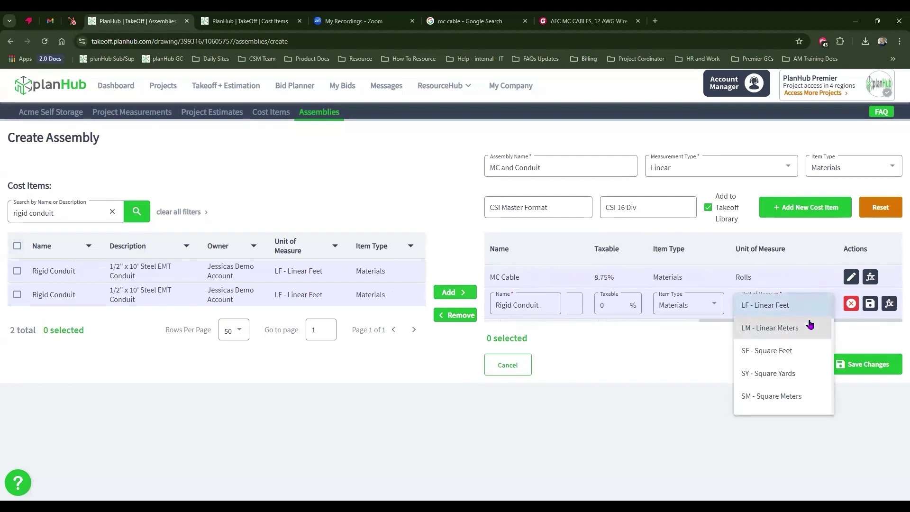
scroll(810, 324, down, 5)
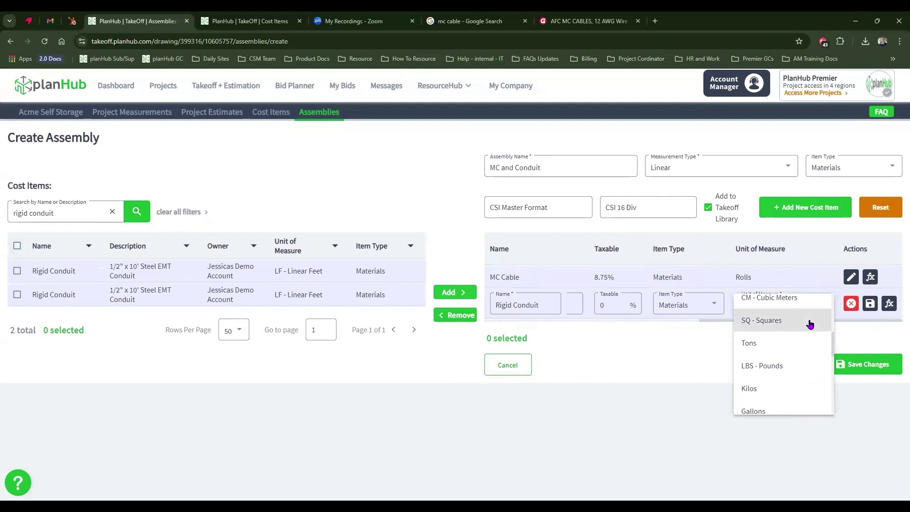
scroll(810, 325, down, 2)
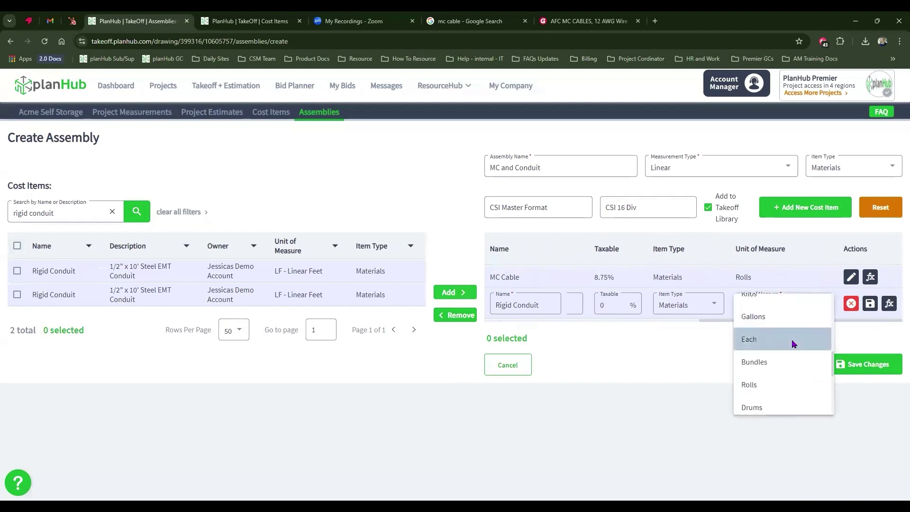
click(792, 340)
click(870, 303)
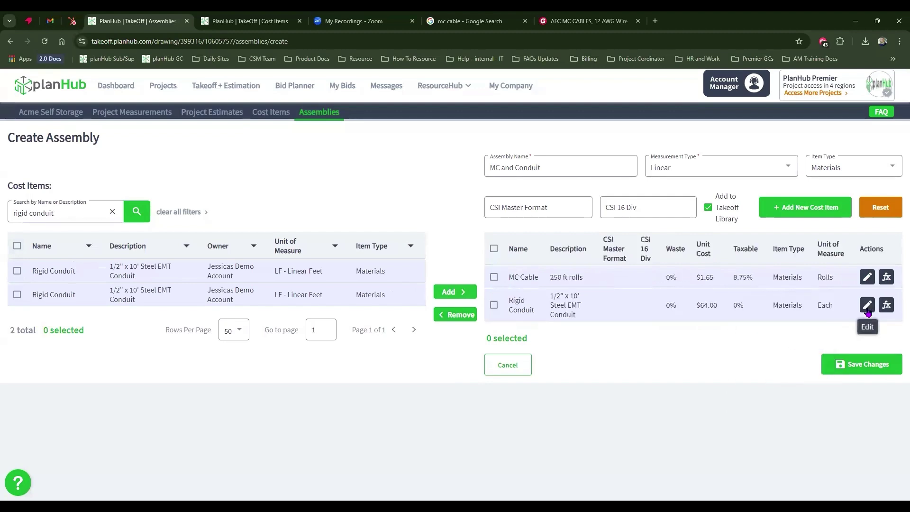
Step: Create formula 'Cunduit by the 10' stix' as [length]/10, save it and apply to Rigid Conduit
click(887, 304)
click(192, 164)
text(Cunduit)
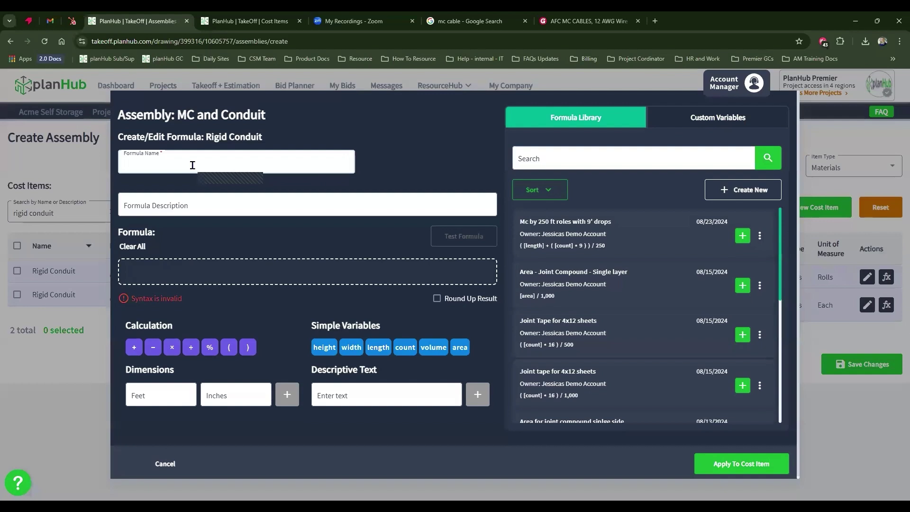
text( by the 10' st)
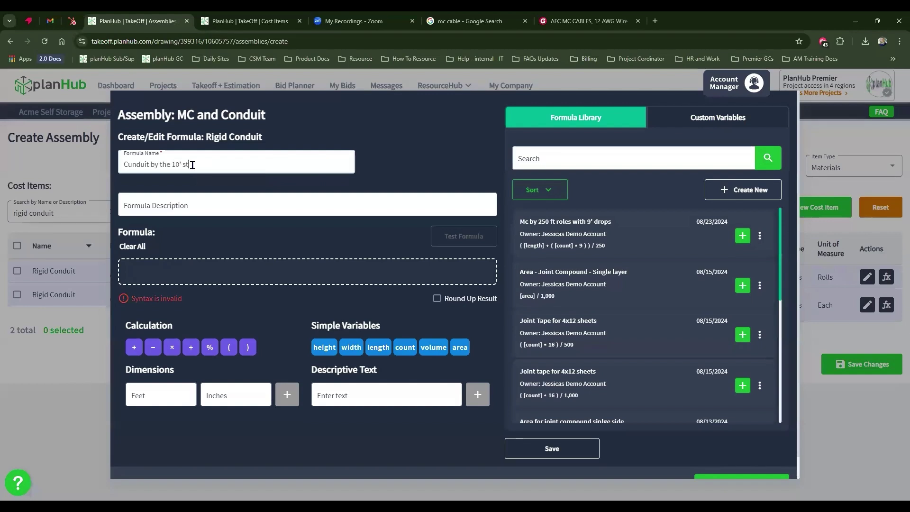
text(ix)
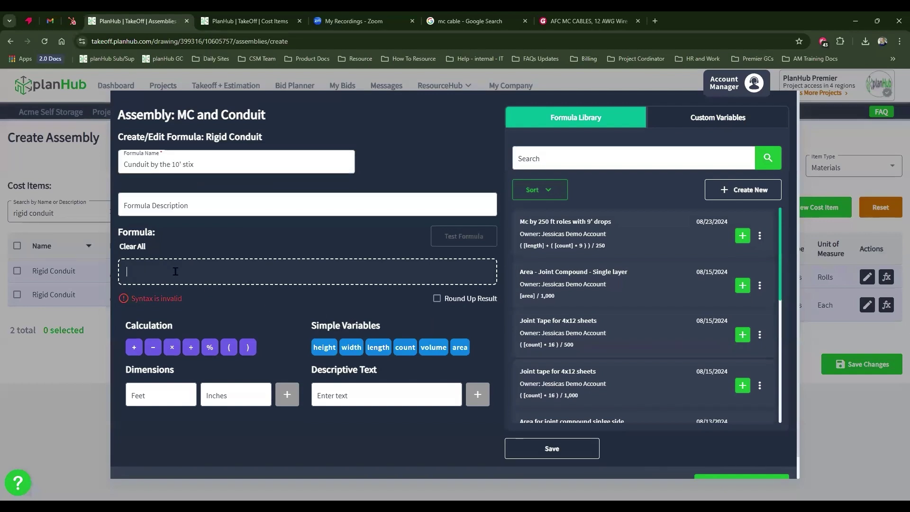
click(379, 351)
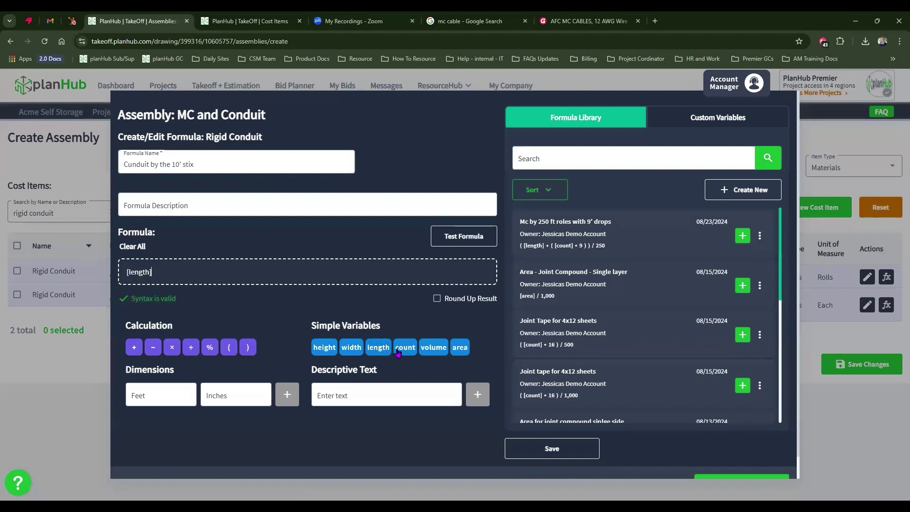
text(/10)
click(552, 448)
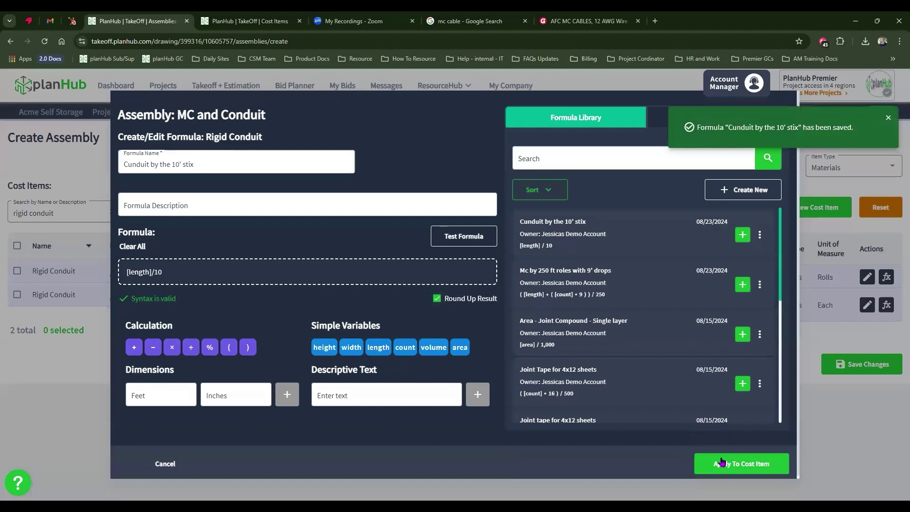
click(734, 469)
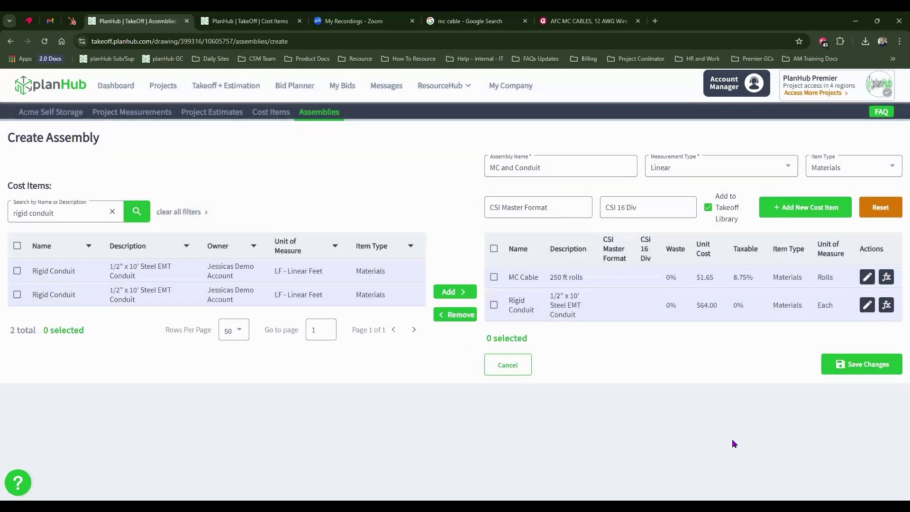
Step: Save the MC and Conduit assembly and return to the Acme Self Storage takeoff in a duplicate tab
click(860, 366)
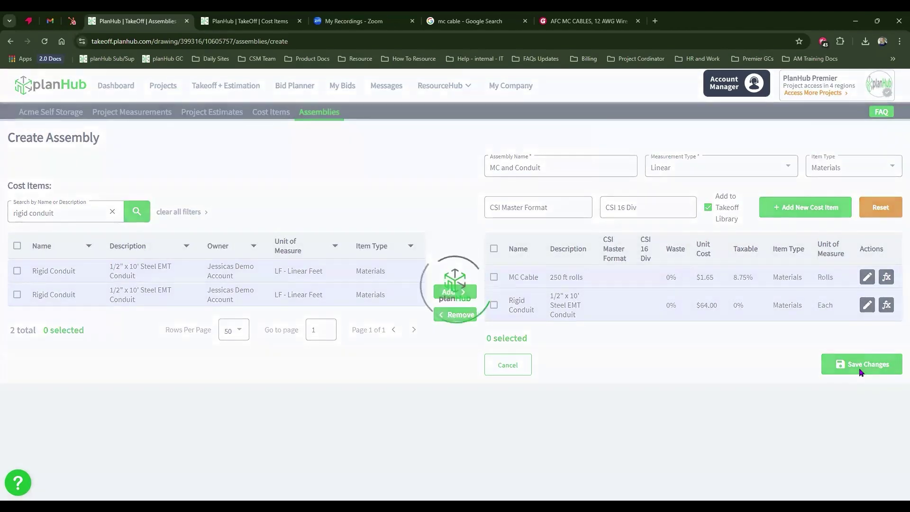
click(860, 371)
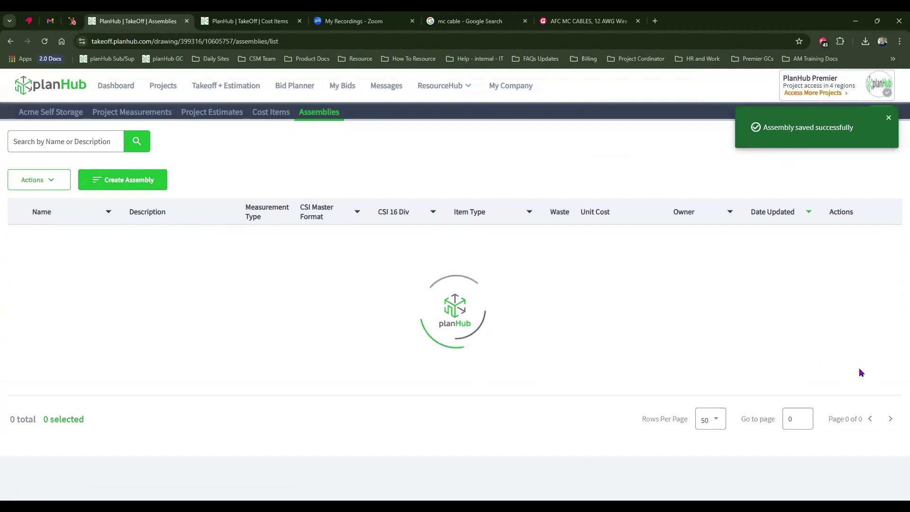
click(61, 117)
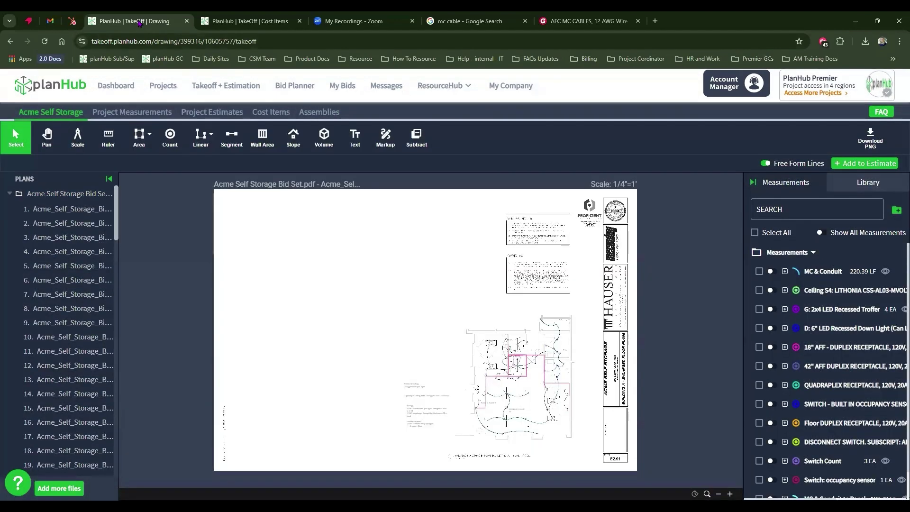
right_click(139, 22)
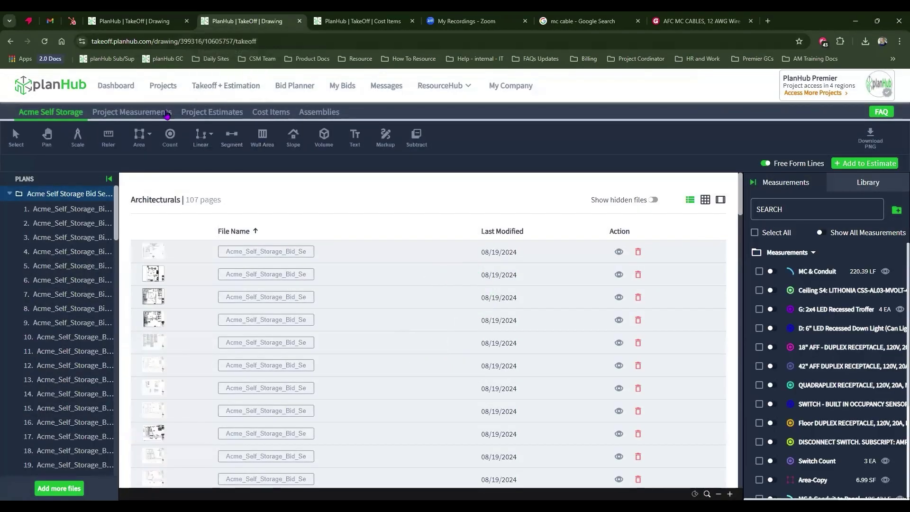
Step: Review the Project Measurements summary table, including MC & Conduit at 220.39 LF
click(167, 110)
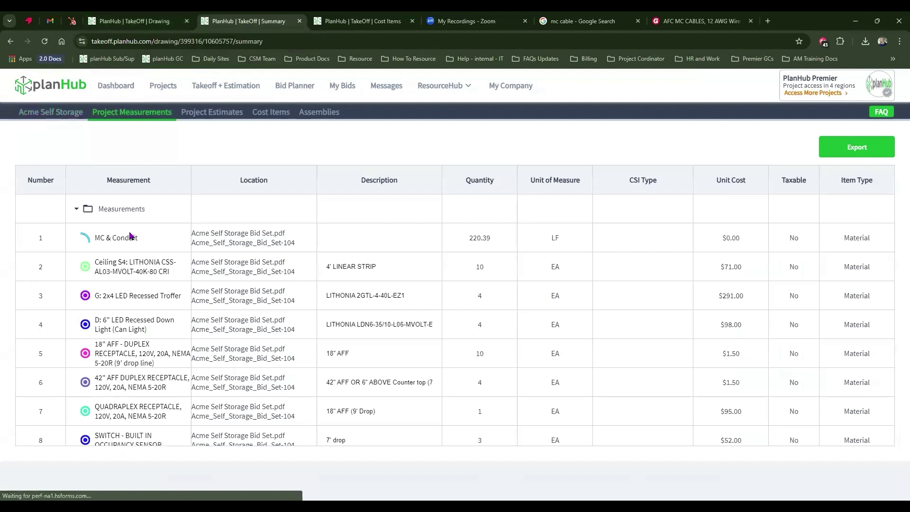
scroll(389, 282, down, 6)
scroll(390, 281, down, 1)
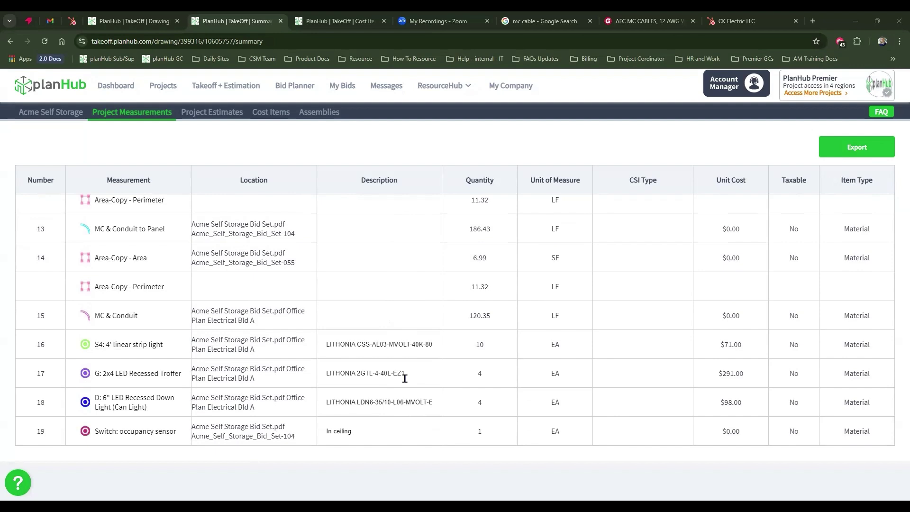
scroll(405, 378, up, 7)
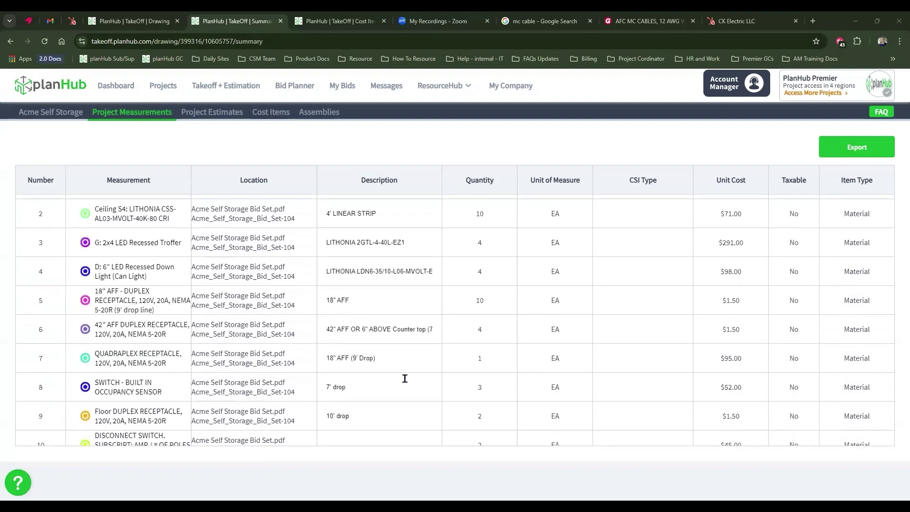
scroll(404, 379, down, 1)
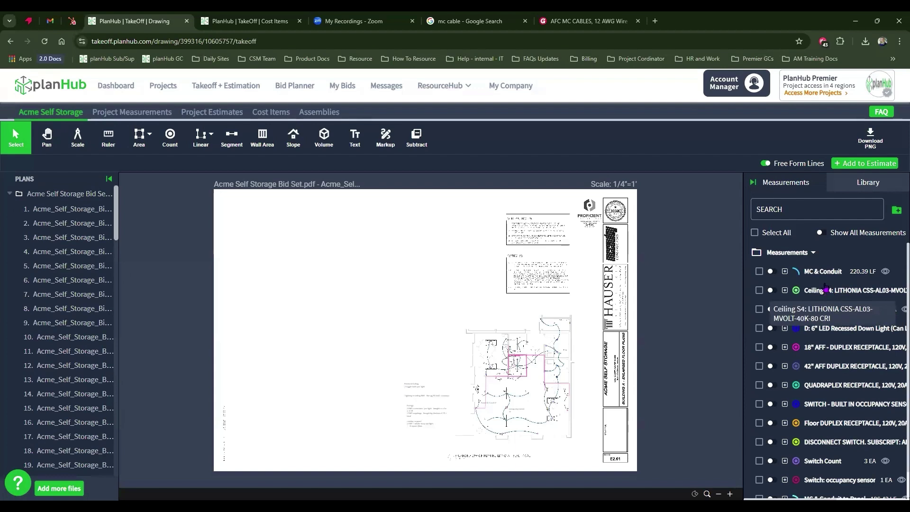
Step: Send the 220.39 LF MC & Conduit measurement to the MC and Conduit assembly
right_click(826, 277)
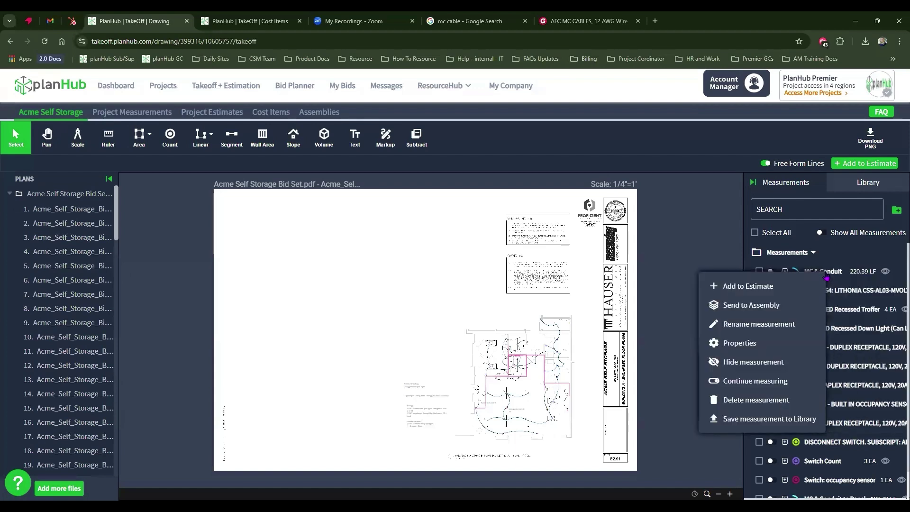
click(748, 309)
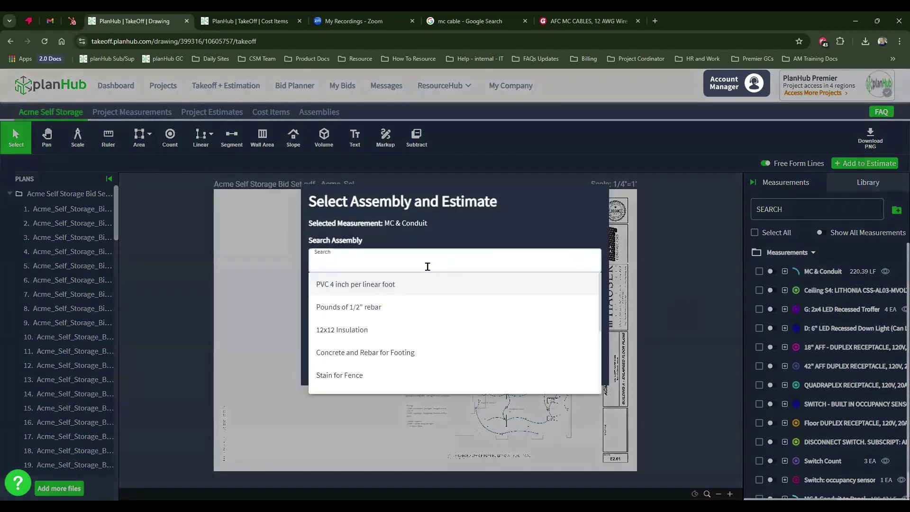
scroll(430, 290, down, 4)
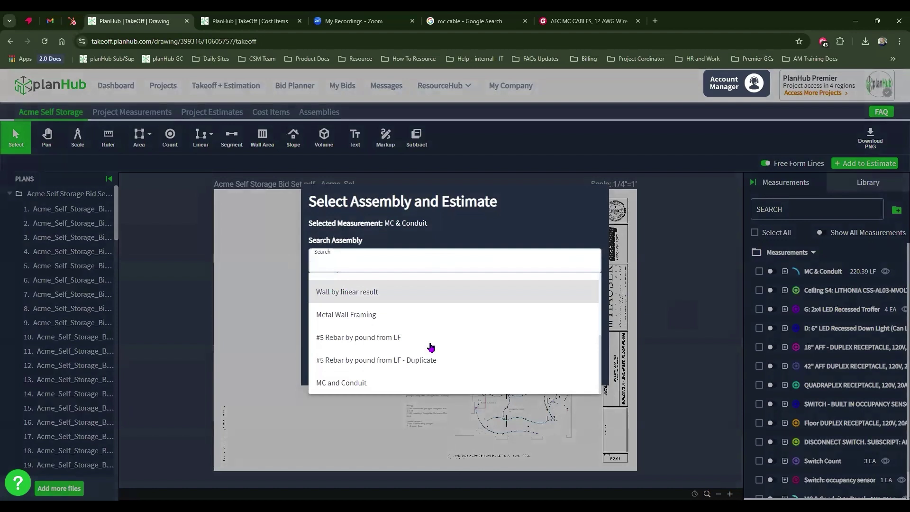
click(423, 384)
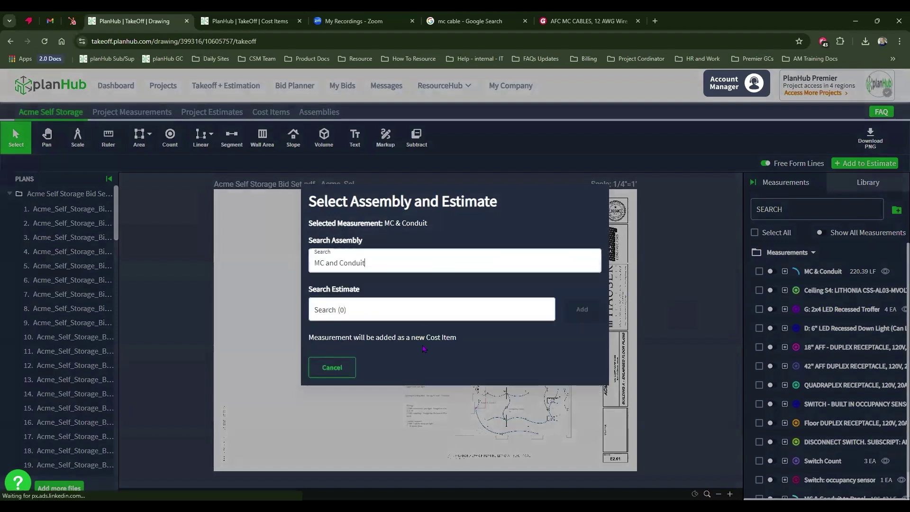
Step: Add the assembly to a new estimate with an MC Cable count of 22 and insert the values
click(423, 311)
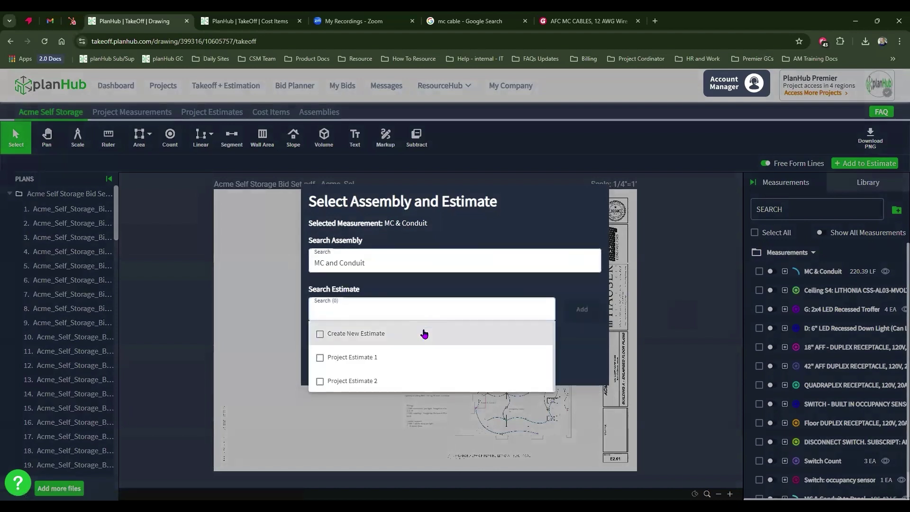
click(424, 334)
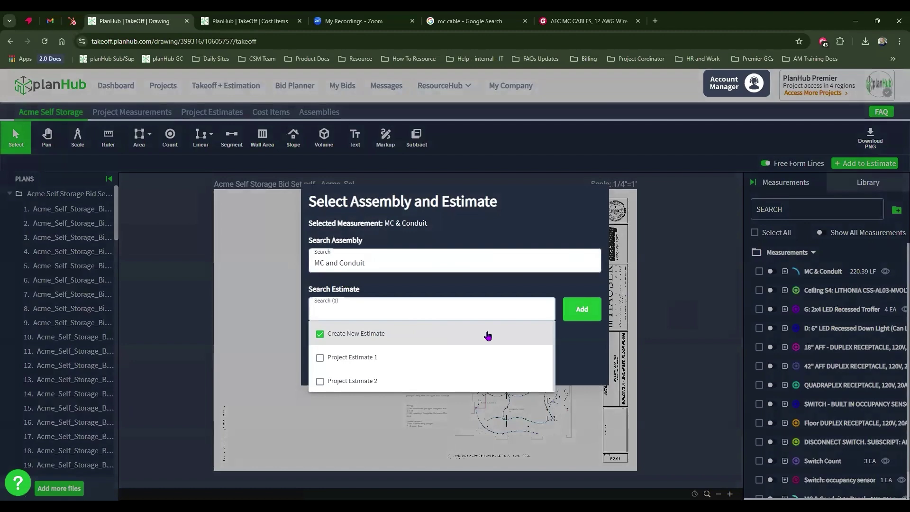
click(582, 309)
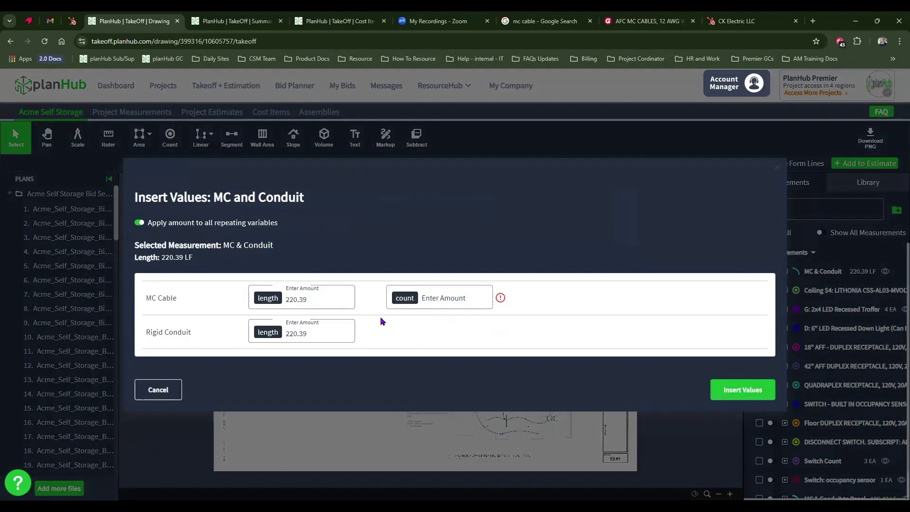
click(432, 296)
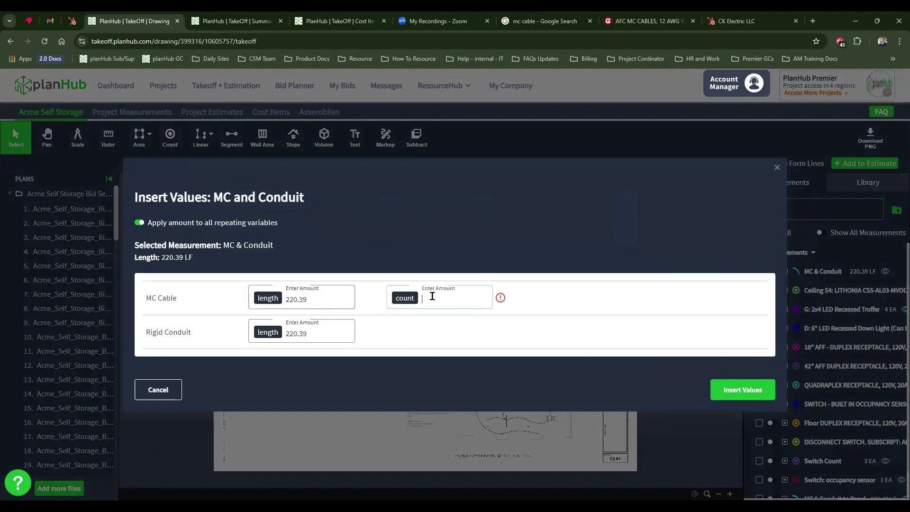
text(22)
click(743, 390)
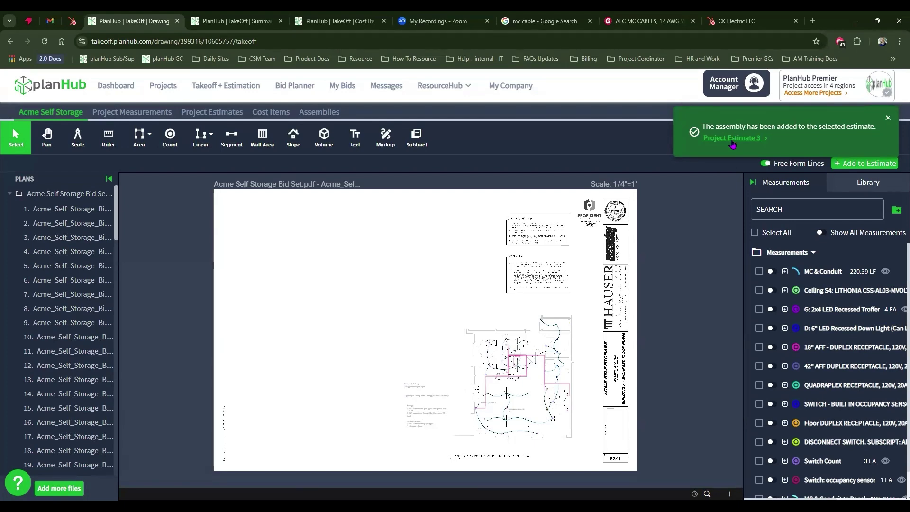
Step: Open Project Estimate 3 and expand the MC & Conduit row to show its items
click(732, 139)
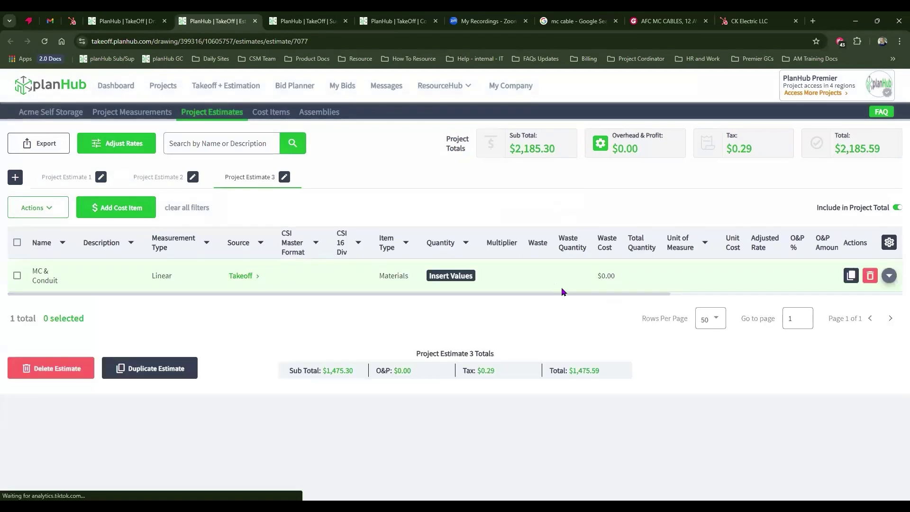
drag(563, 294, 801, 294)
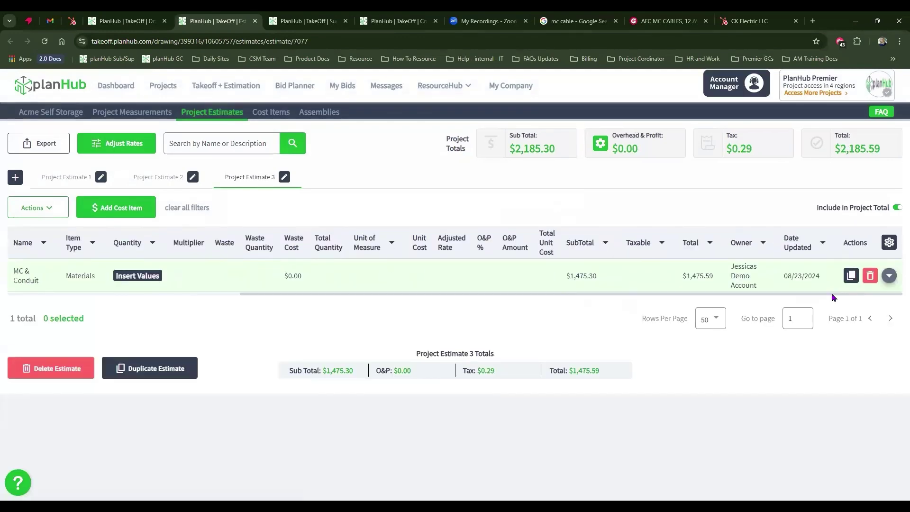
click(889, 276)
drag(620, 360, 377, 366)
scroll(377, 369, right, 10)
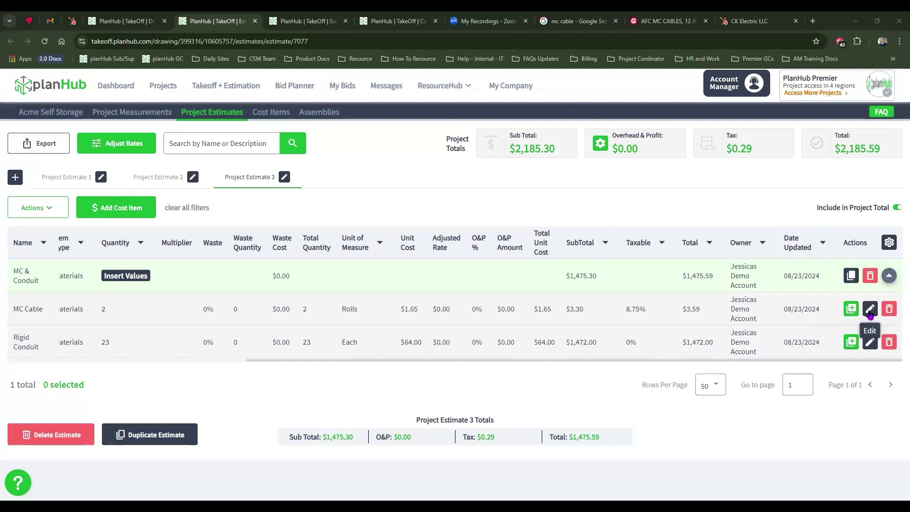
Step: Set 15% waste on the MC Cable and Rigid Conduit line items and save each
click(870, 313)
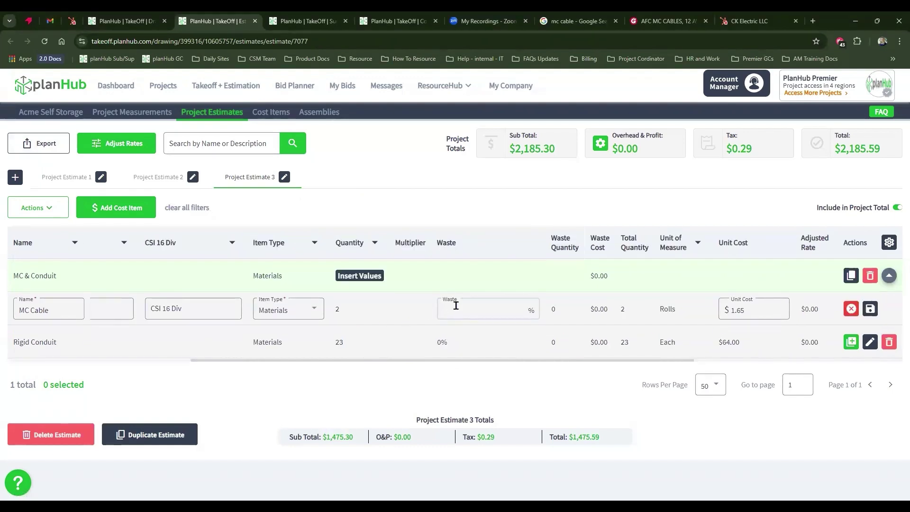
click(456, 305)
text(15)
click(870, 308)
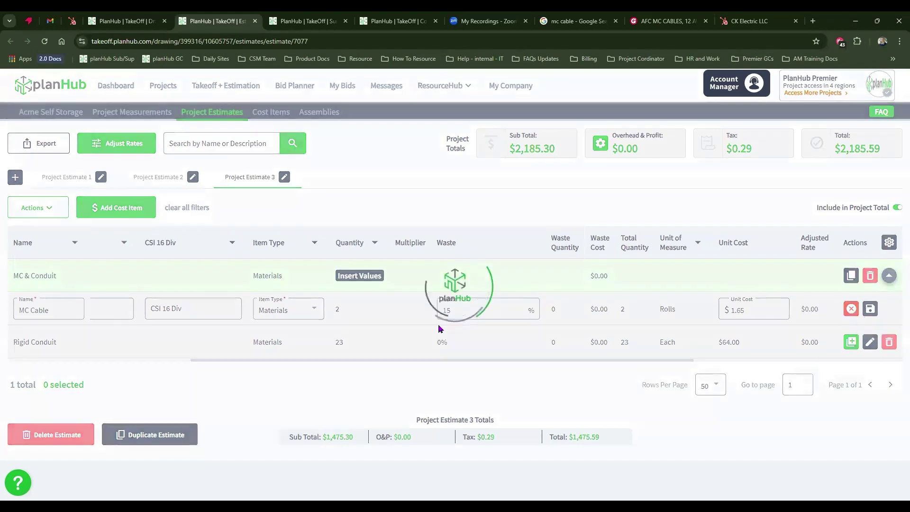
click(872, 350)
click(490, 345)
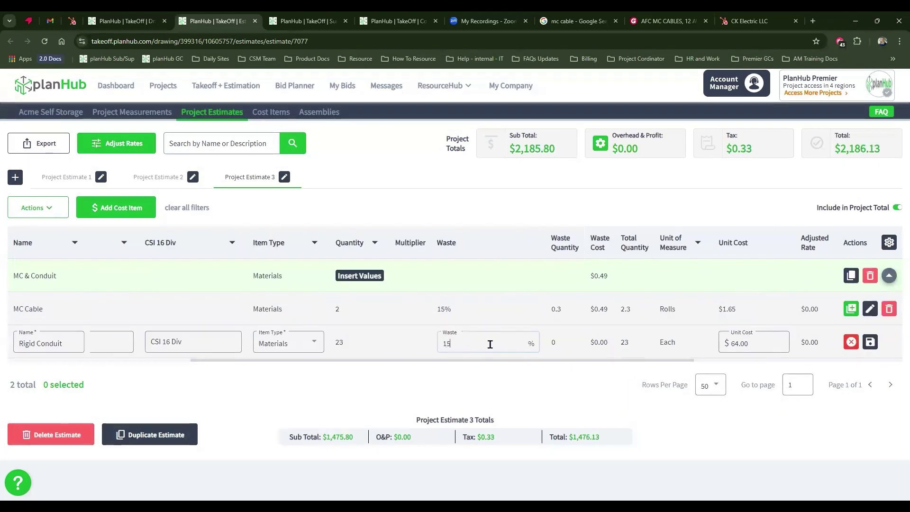
click(870, 342)
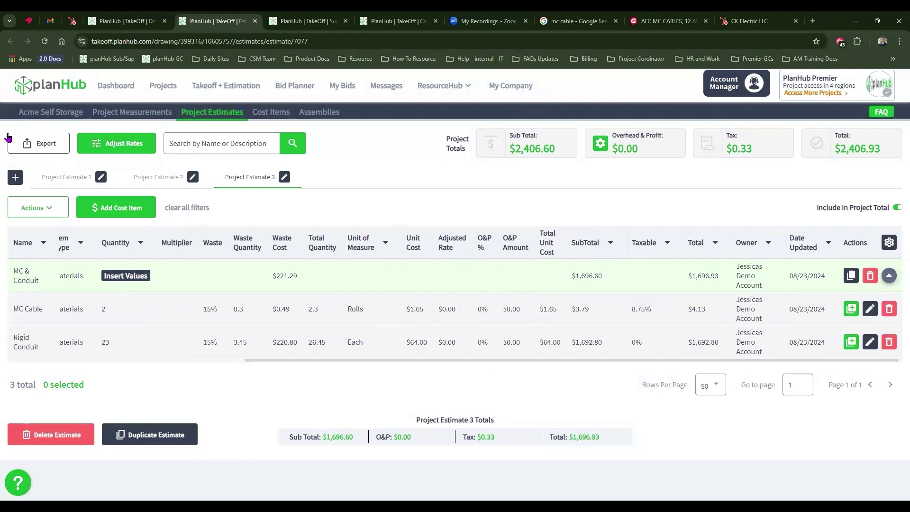
Step: Apply a fixed $5.00 rate adjustment to Materials items in Project Estimate 3
click(127, 150)
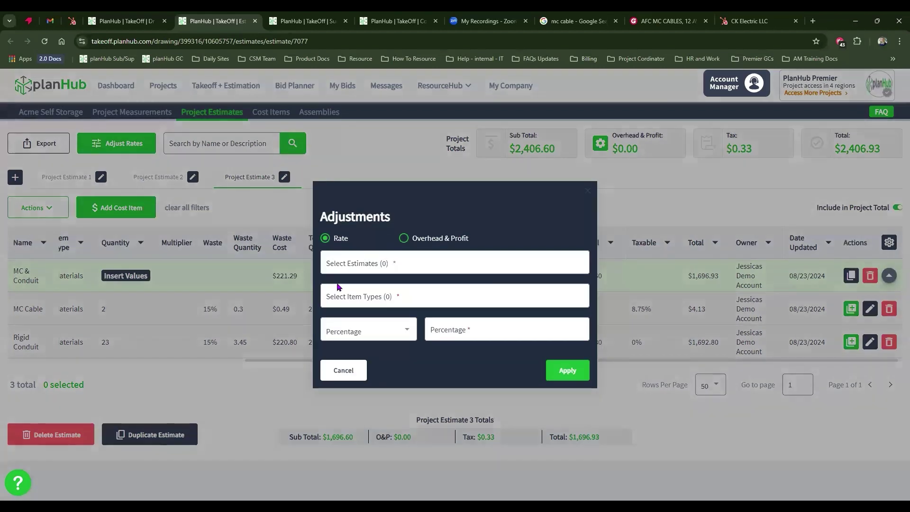
click(404, 330)
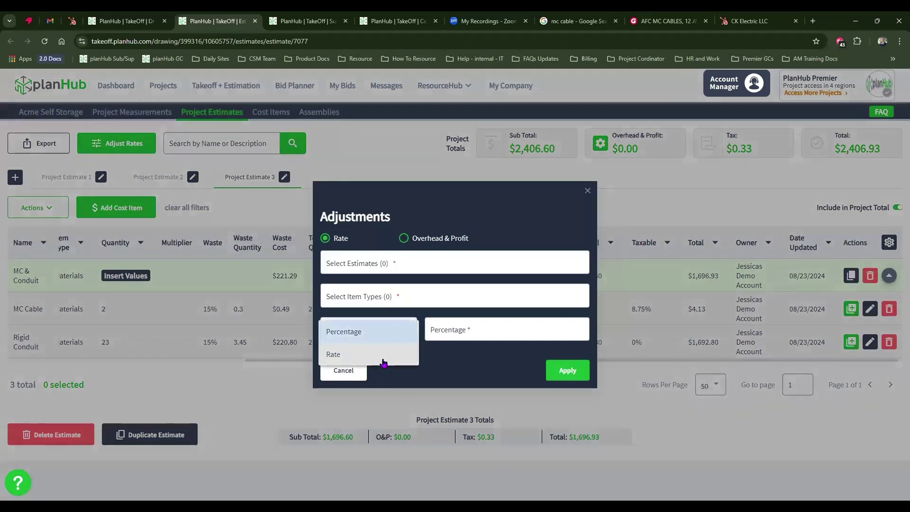
click(382, 360)
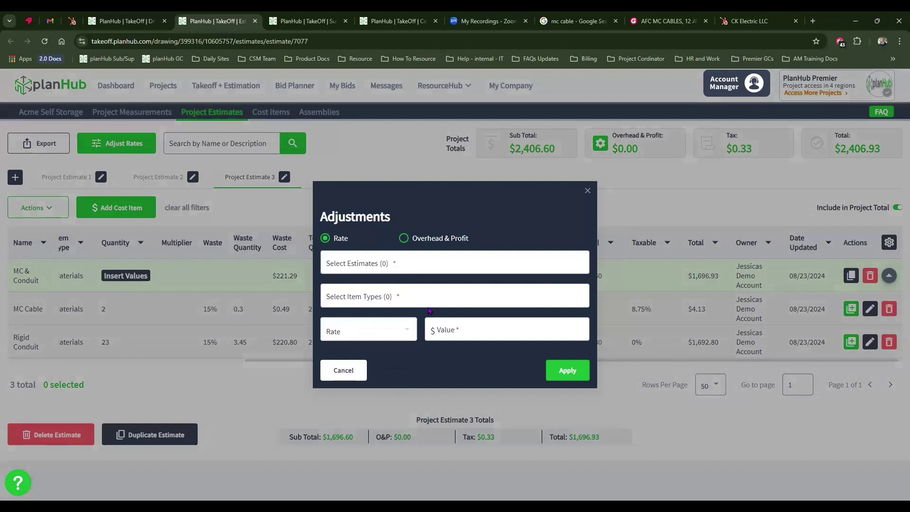
click(388, 265)
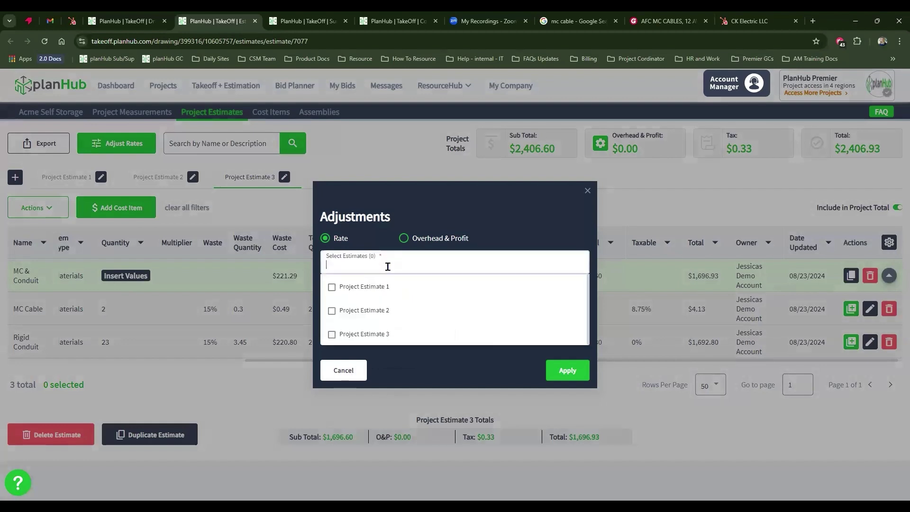
click(374, 334)
click(365, 247)
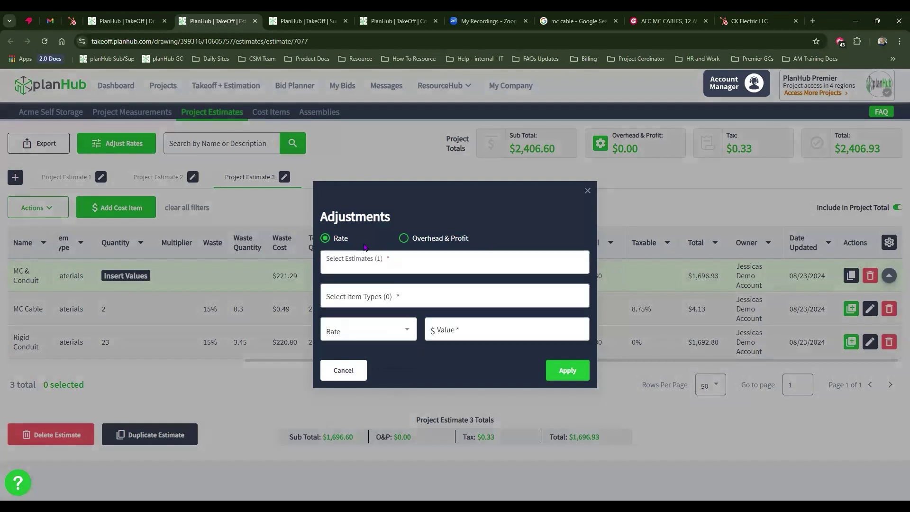
click(368, 296)
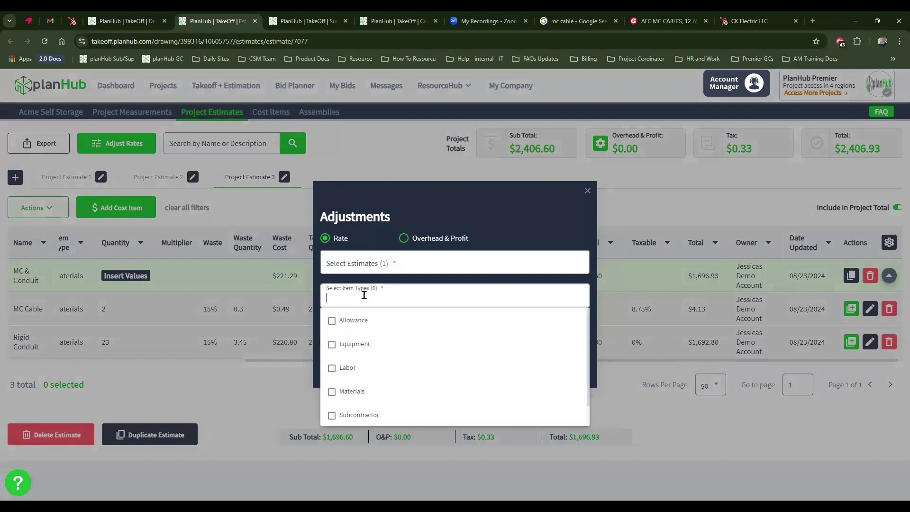
click(375, 392)
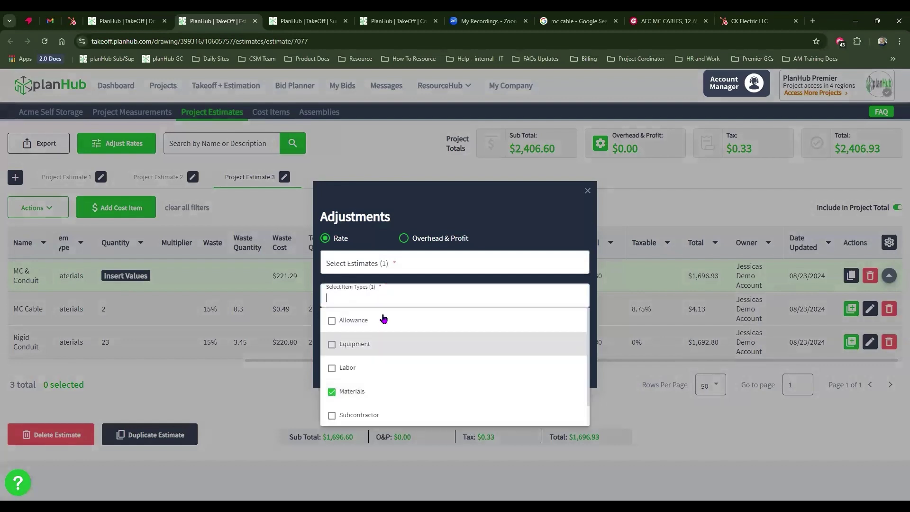
click(379, 244)
click(461, 331)
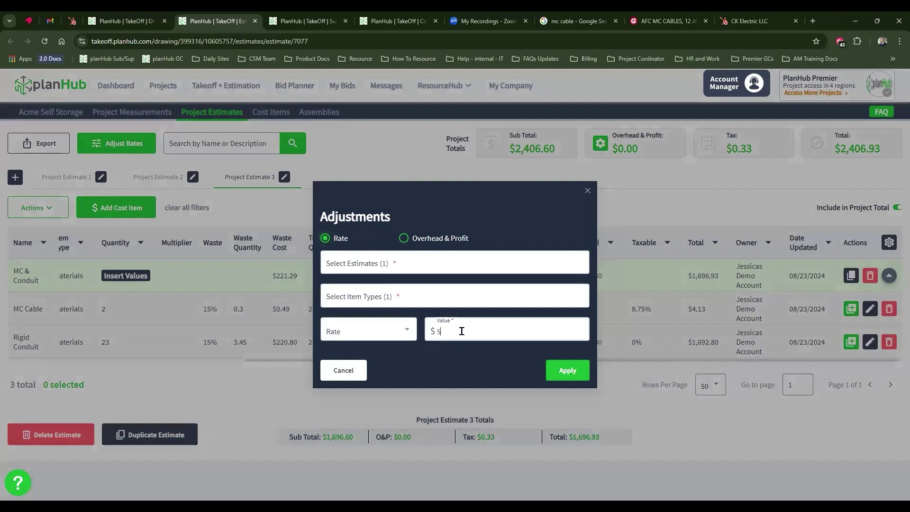
click(570, 371)
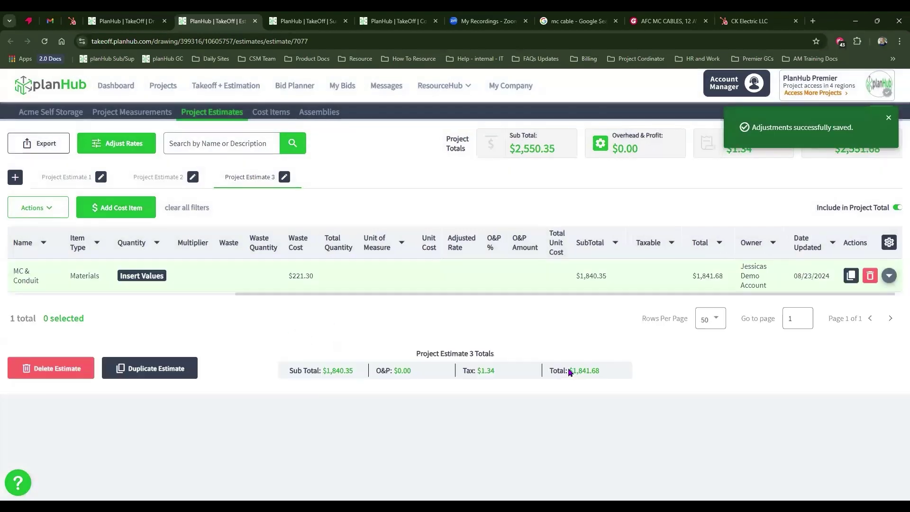
click(889, 275)
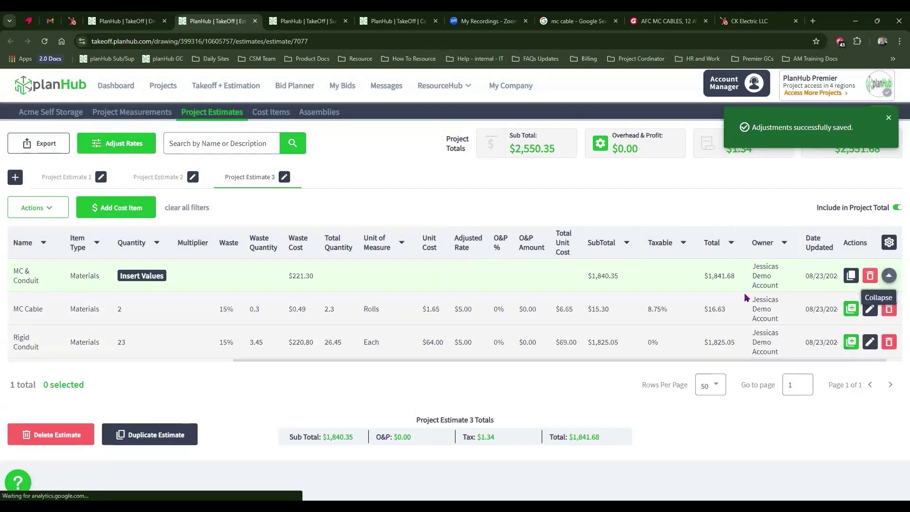
Step: Set overhead and profit to 25 percent on Project Estimate 3
click(601, 144)
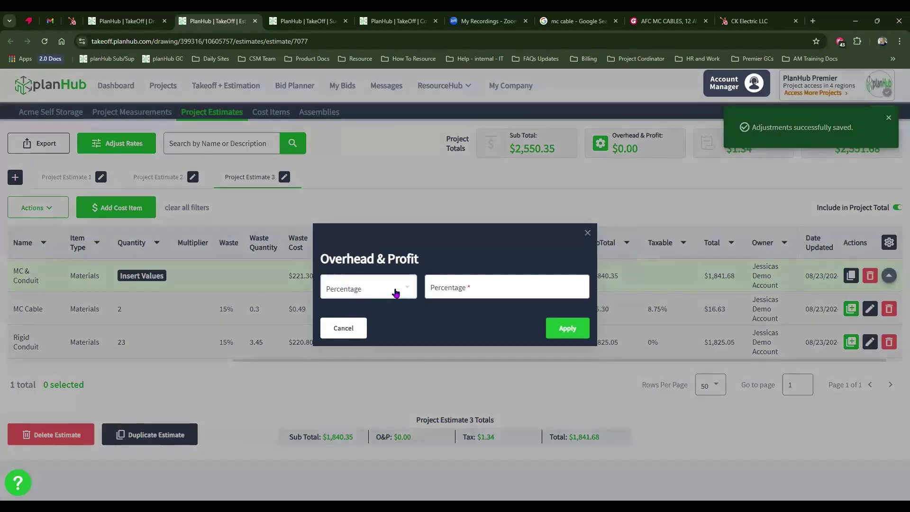
click(461, 286)
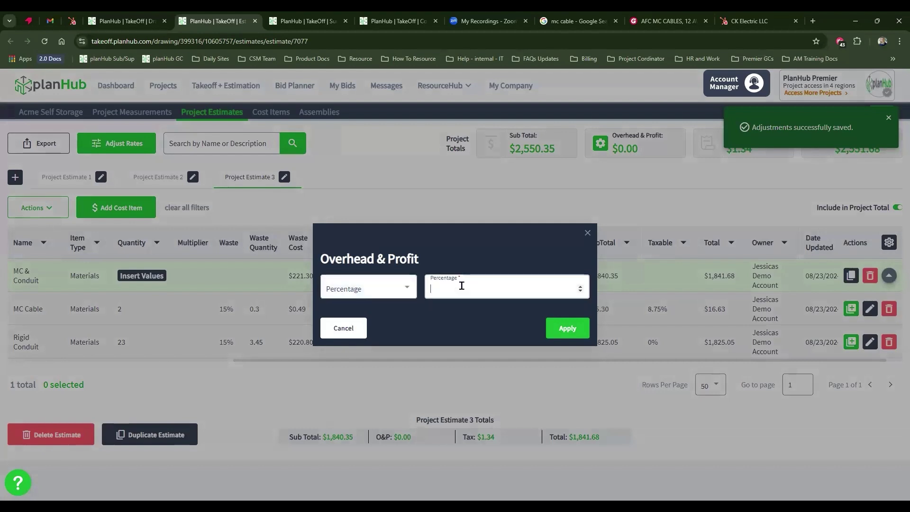
click(561, 330)
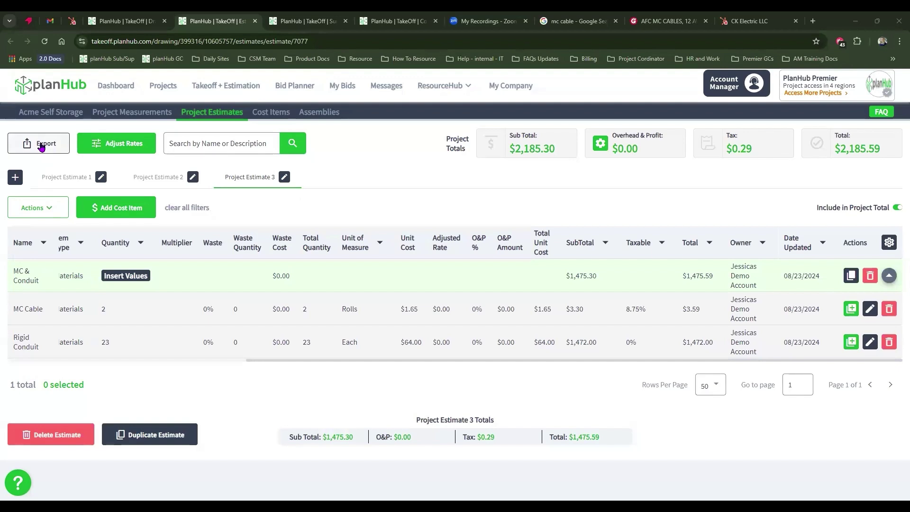
Step: Export the estimate to Excel as Estimate_399316_1724440522.xlsx
click(41, 144)
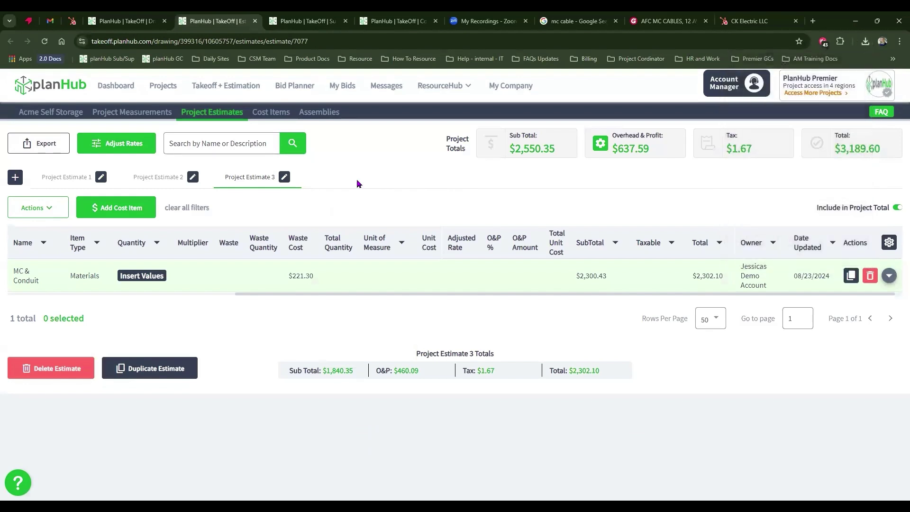